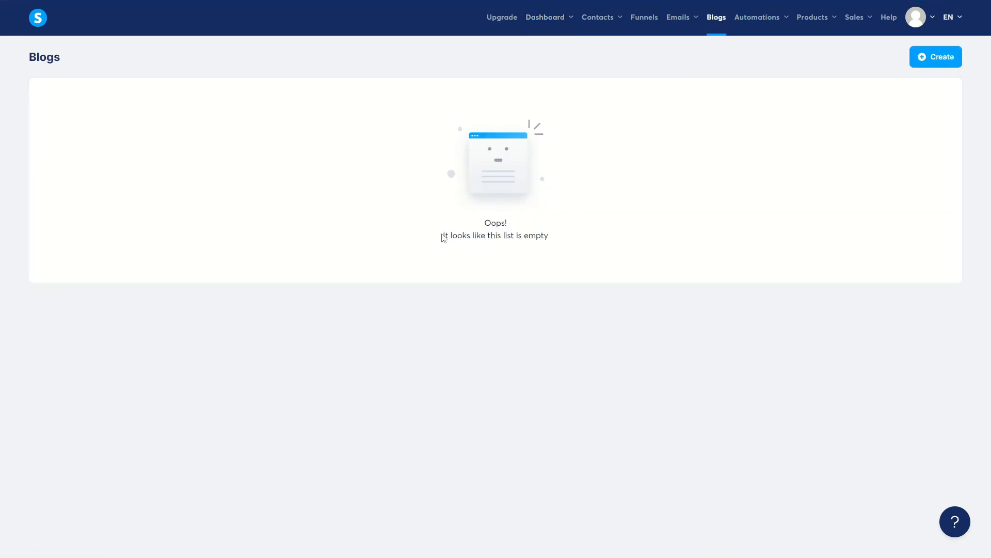
- Start a new blog named Blogname#1 and give it the URL path "test"
{"action": "left_click_drag", "start_coordinate": [444, 235], "coordinate": [566, 233]}
{"action": "left_click", "coordinate": [567, 233]}
{"action": "left_click", "coordinate": [940, 59]}
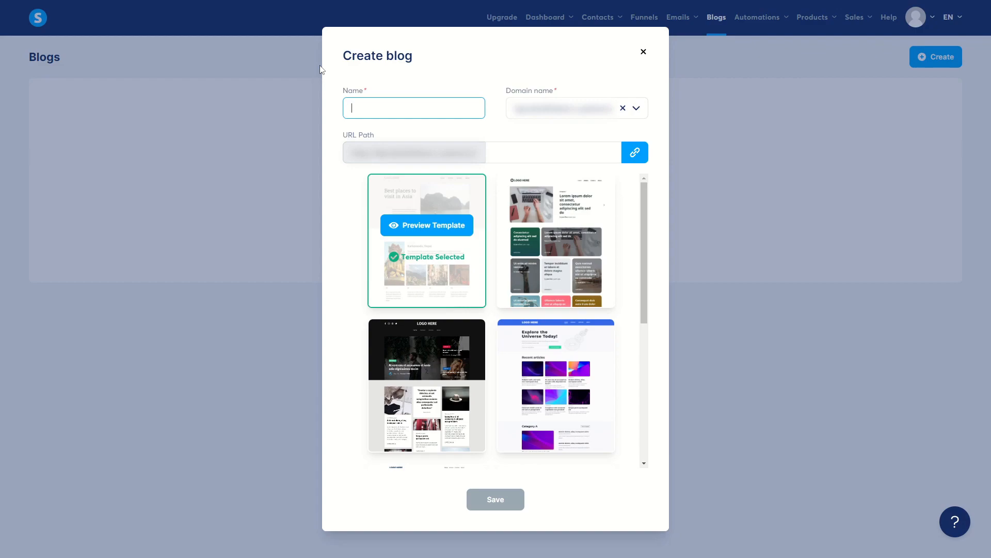
{"action": "type", "text": "Blogname#1"}
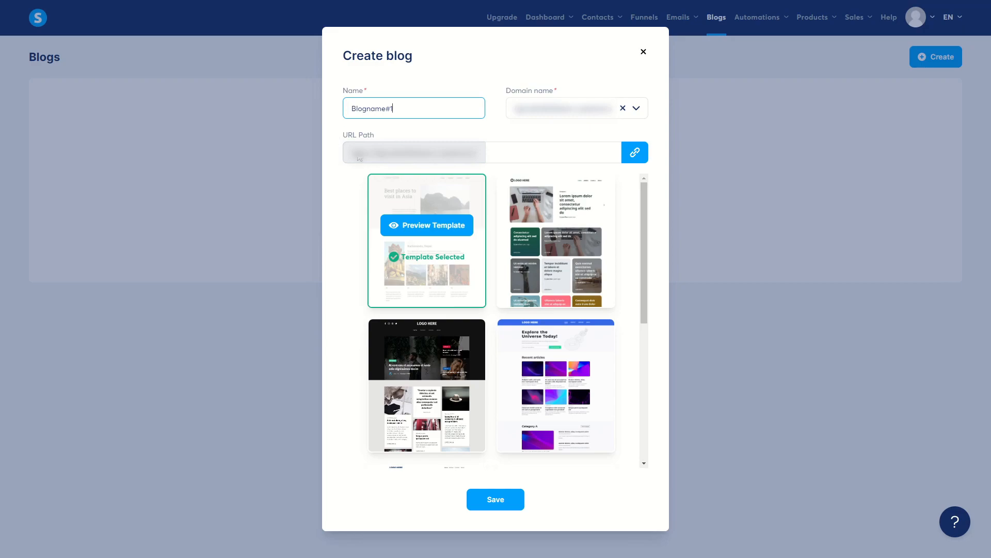
{"action": "left_click", "coordinate": [525, 154]}
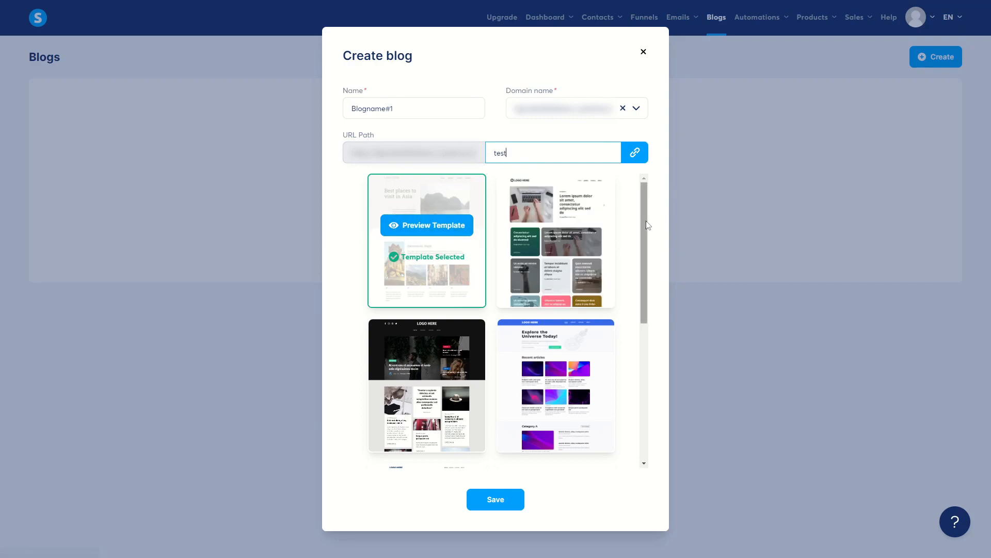
- Preview the surfing blog template with the orange banner, select it for the new blog and save the blog
{"action": "left_click_drag", "start_coordinate": [648, 225], "coordinate": [641, 327]}
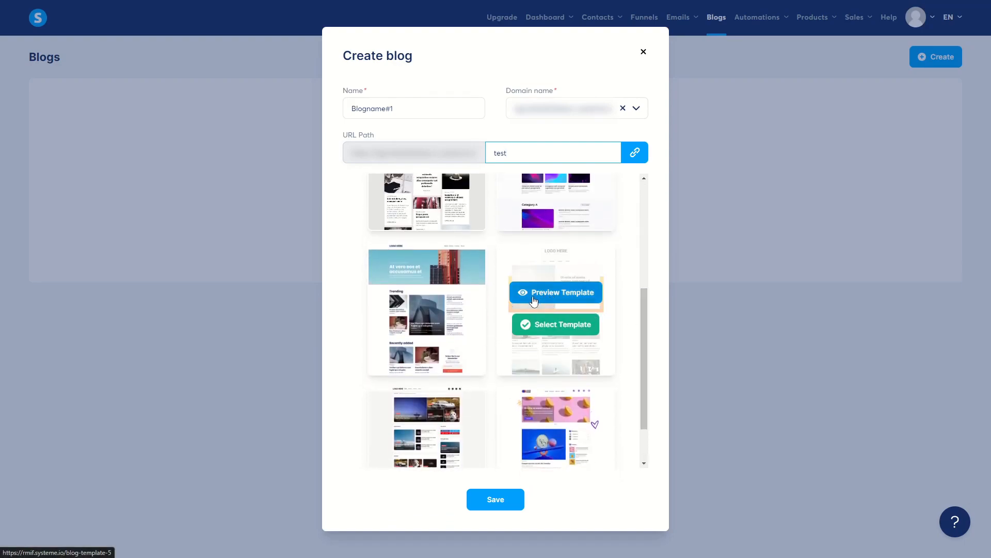
{"action": "left_click", "coordinate": [529, 298]}
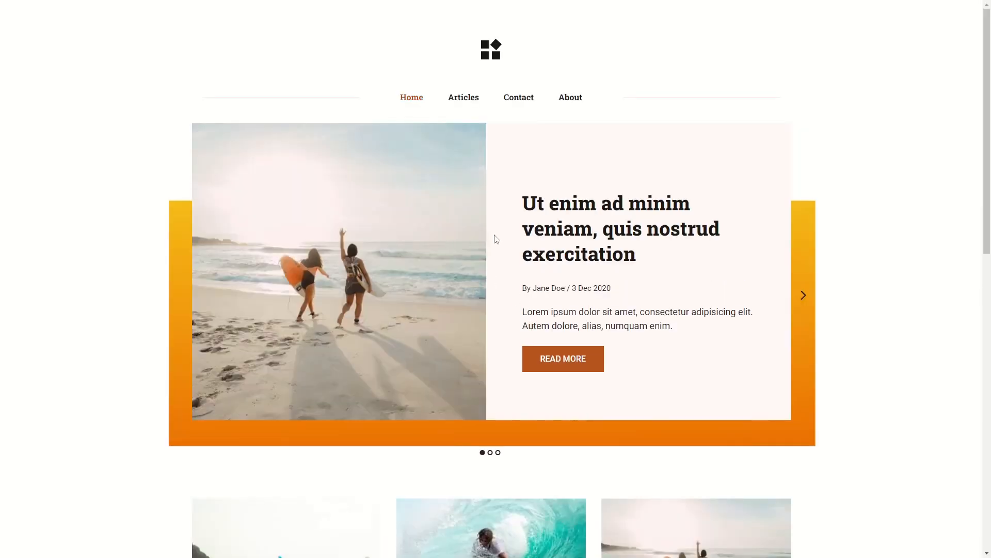
{"action": "scroll", "coordinate": [451, 134], "scroll_direction": "down", "scroll_amount": 13}
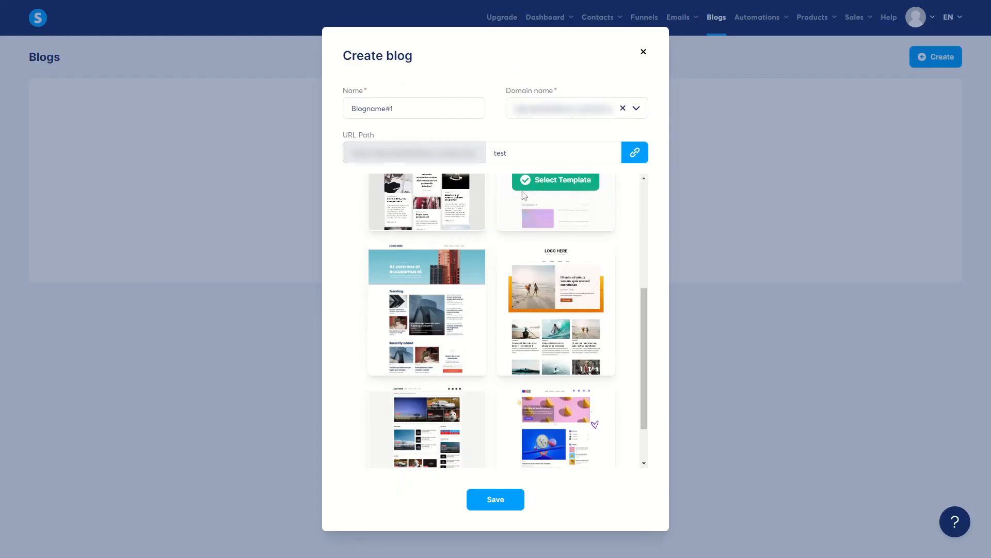
{"action": "left_click", "coordinate": [556, 326]}
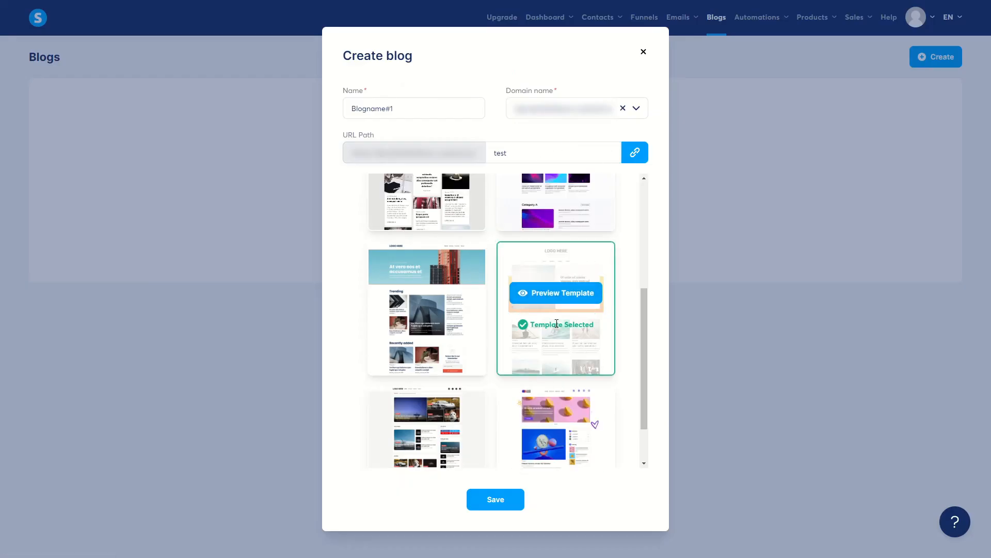
{"action": "scroll", "coordinate": [540, 345], "scroll_direction": "down", "scroll_amount": 1}
{"action": "left_click", "coordinate": [493, 499]}
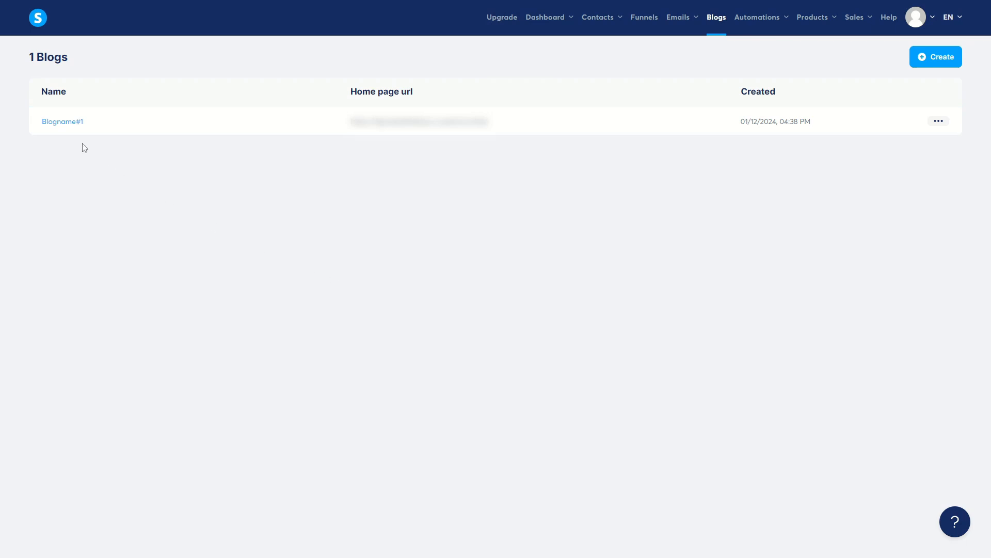
- Check the name, domain, URL path and language settings of Blogname#1 from the blog list, leaving them as they are
{"action": "left_click", "coordinate": [938, 121]}
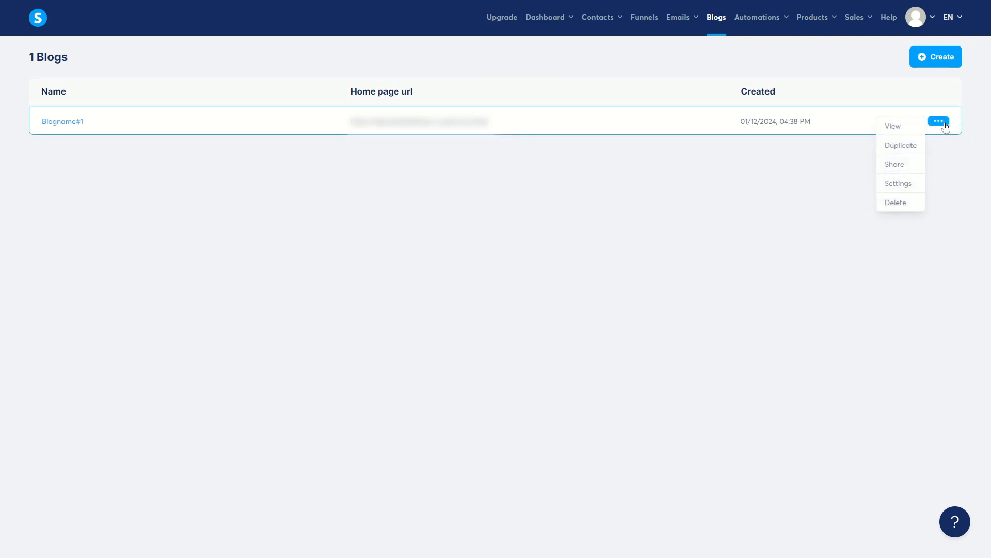
{"action": "left_click", "coordinate": [903, 183]}
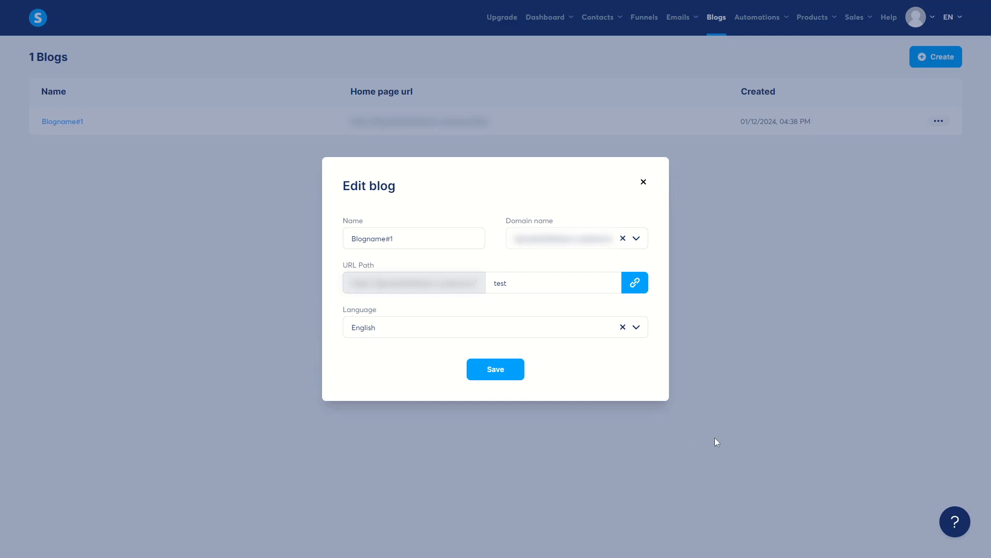
{"action": "left_click", "coordinate": [643, 182]}
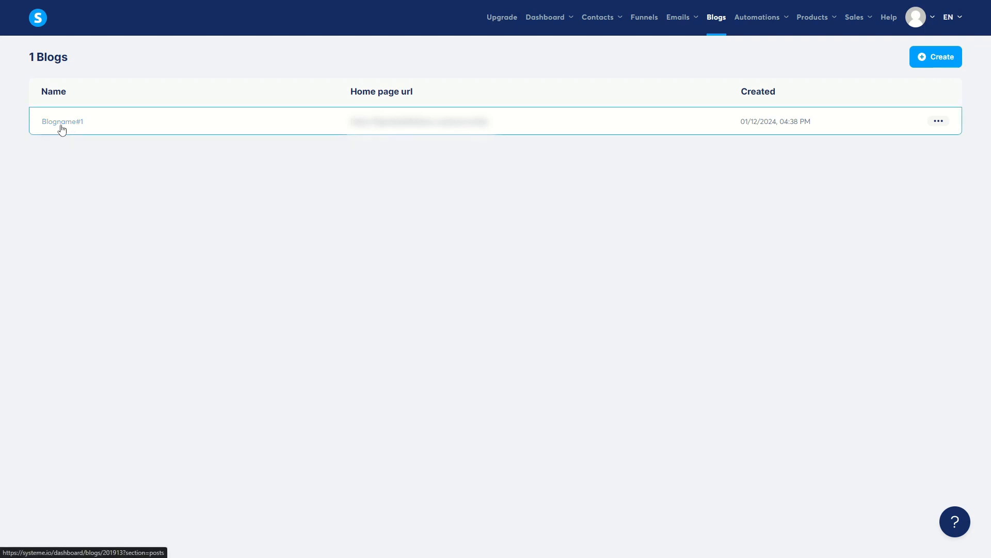
- Open Blogname#1 and review its pages, categories and blog settings
{"action": "left_click", "coordinate": [61, 123]}
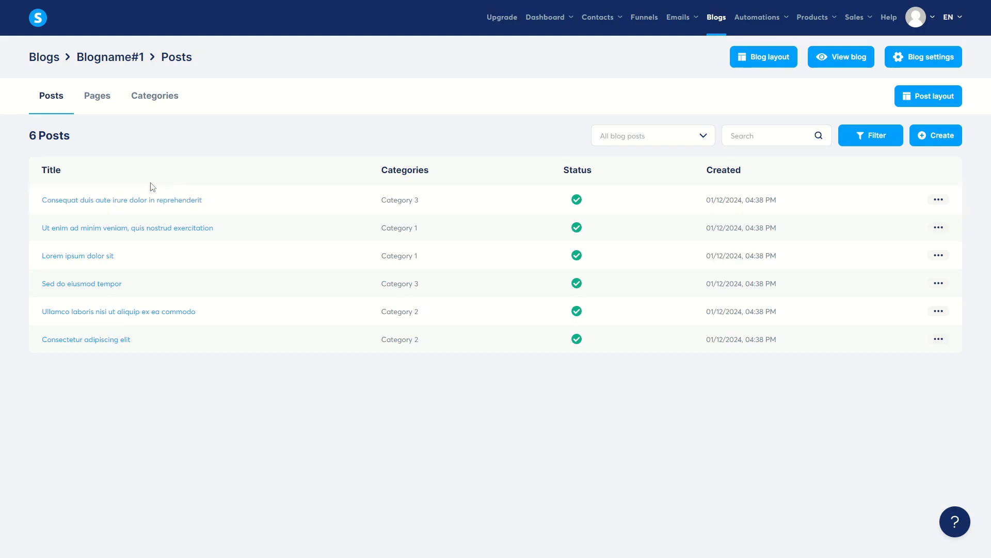
{"action": "left_click", "coordinate": [96, 96]}
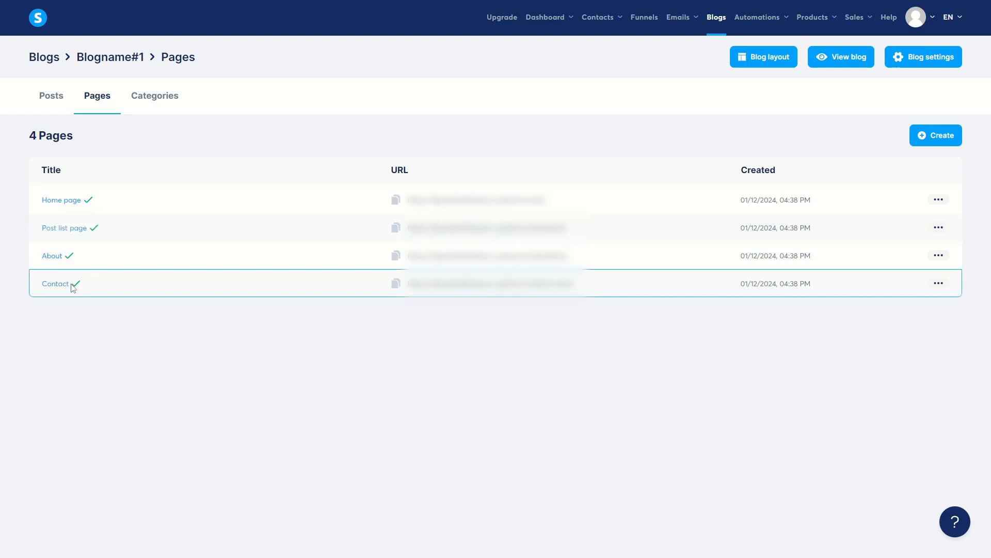
{"action": "left_click", "coordinate": [151, 95]}
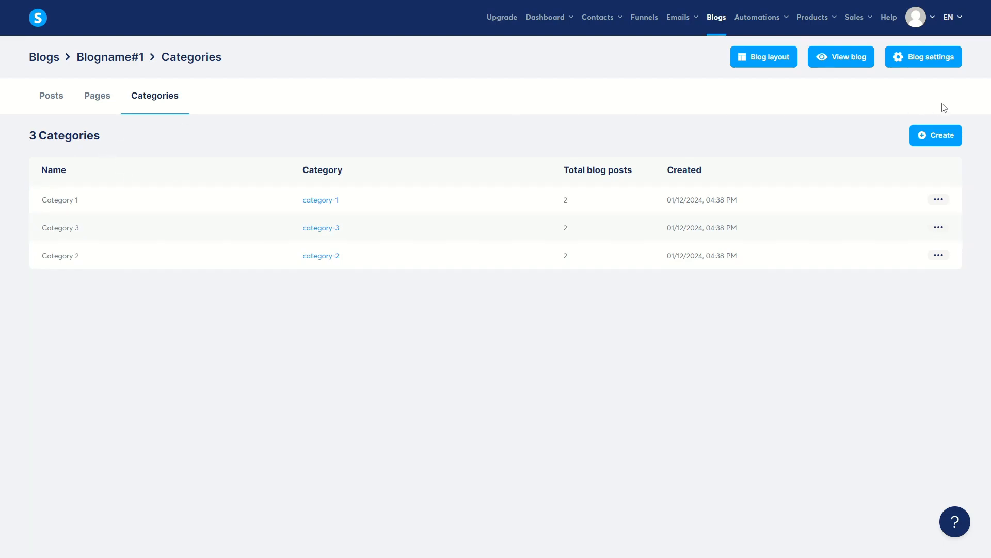
{"action": "left_click", "coordinate": [919, 57]}
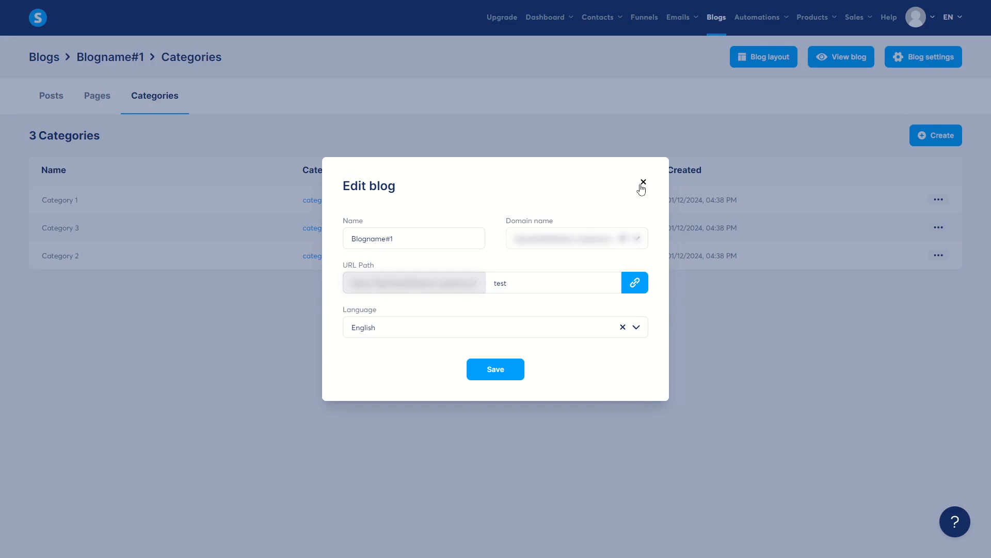
{"action": "left_click", "coordinate": [643, 185]}
- Return to the blog's posts and look over the new blog post form, closing it without creating a post
{"action": "left_click", "coordinate": [55, 99]}
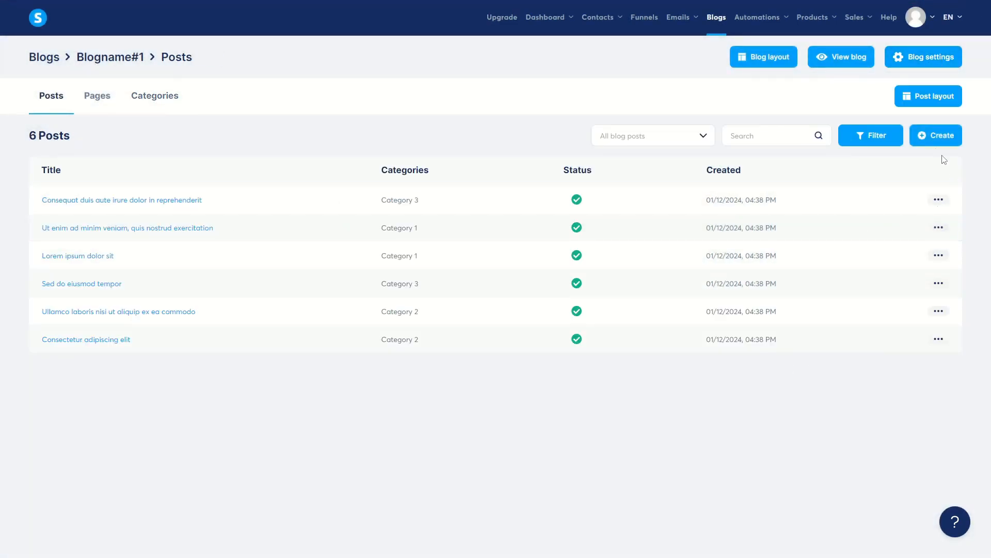
{"action": "left_click", "coordinate": [940, 135]}
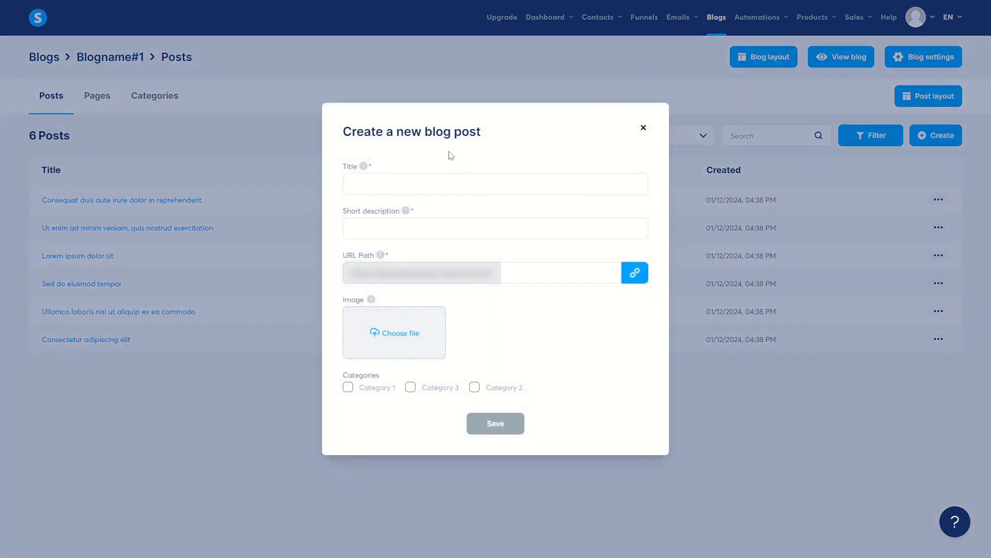
{"action": "key", "text": "Tab"}
{"action": "key", "text": "Tab"}
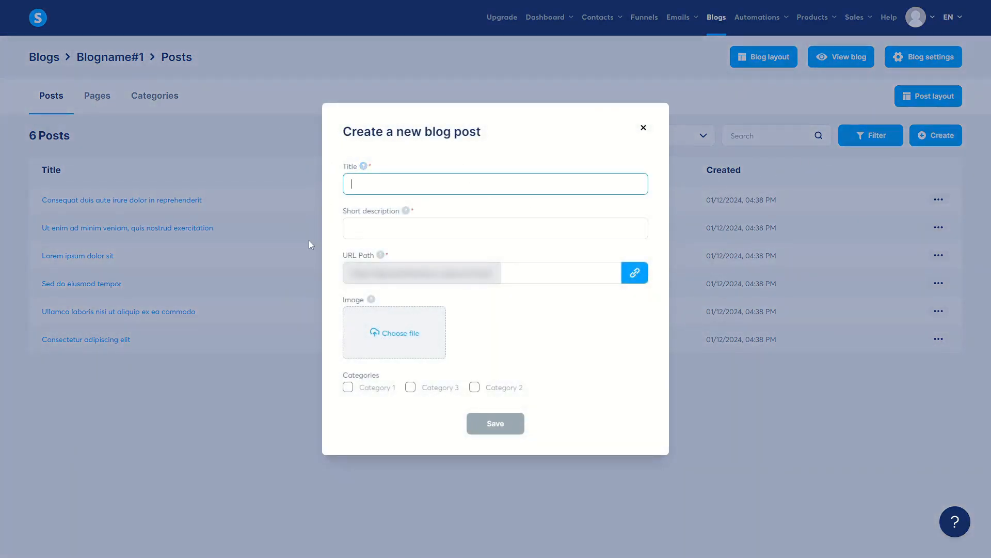
{"action": "left_click", "coordinate": [644, 132]}
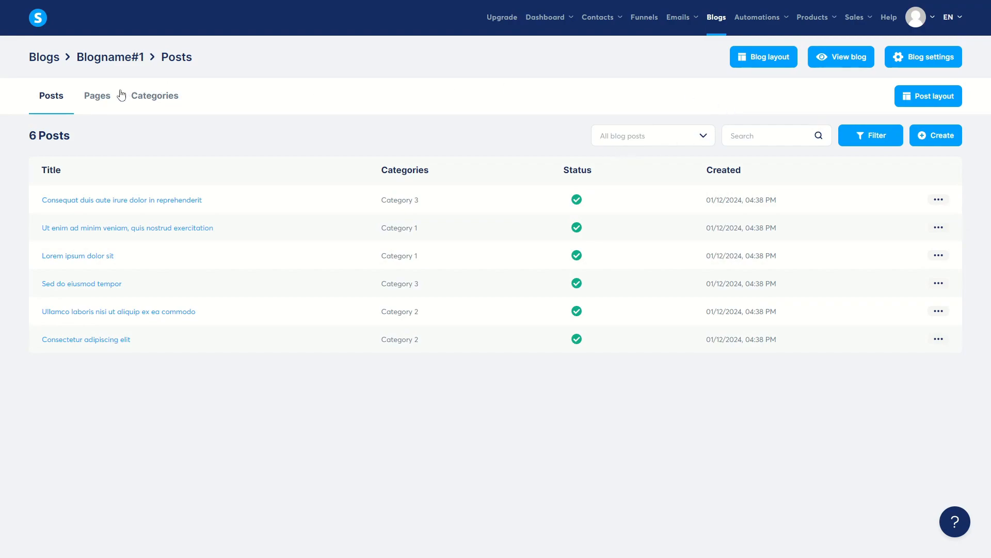
- View the blog's home page in a separate browser tab and examine its posts, categories and footer
{"action": "right_click", "coordinate": [841, 62]}
{"action": "left_click", "coordinate": [877, 71]}
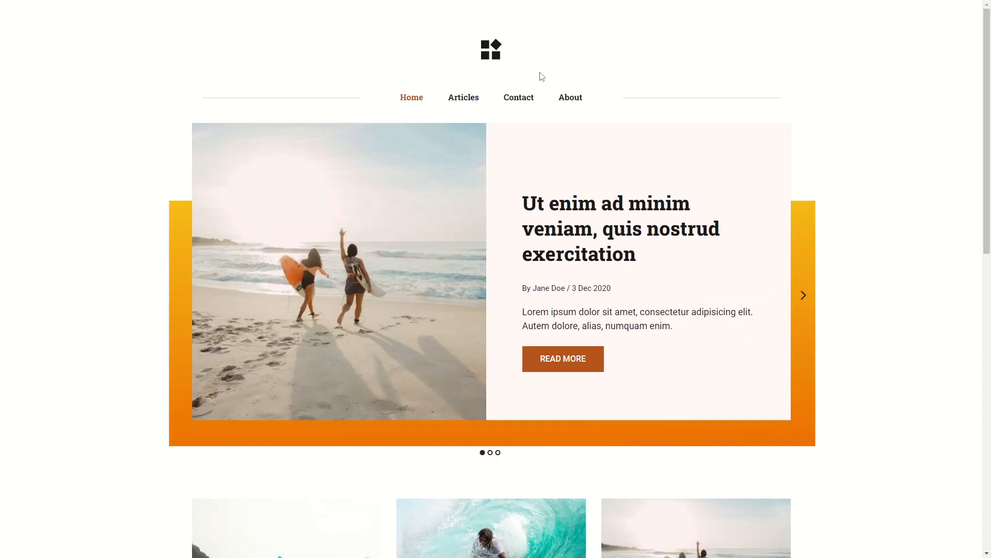
{"action": "key", "text": "ctrl+Tab"}
{"action": "key", "text": "ctrl+shift+Tab"}
{"action": "scroll", "coordinate": [498, 141], "scroll_direction": "down", "scroll_amount": 5}
{"action": "scroll", "coordinate": [480, 219], "scroll_direction": "down", "scroll_amount": 2}
{"action": "scroll", "coordinate": [385, 155], "scroll_direction": "down", "scroll_amount": 5}
{"action": "scroll", "coordinate": [315, 254], "scroll_direction": "up", "scroll_amount": 1}
{"action": "scroll", "coordinate": [316, 254], "scroll_direction": "up", "scroll_amount": 2}
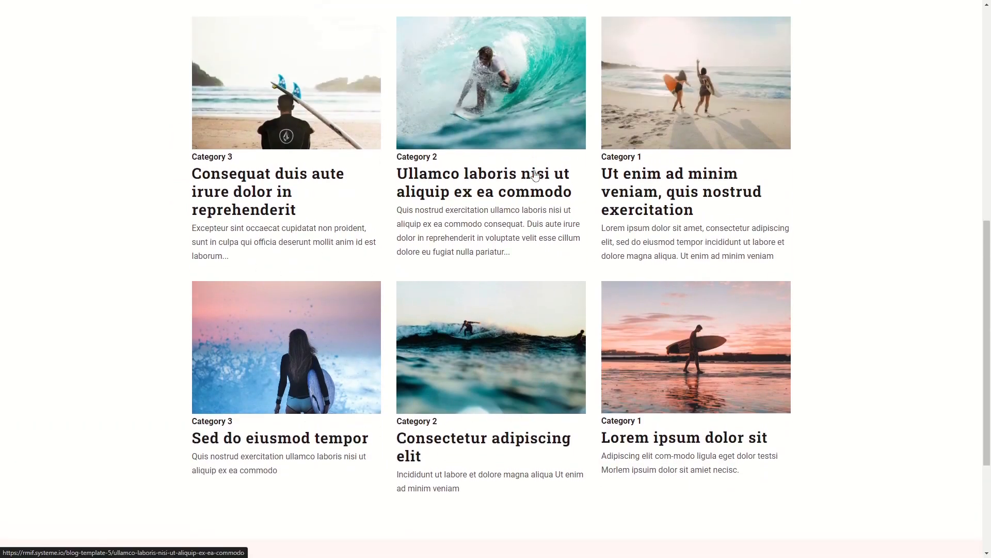
{"action": "scroll", "coordinate": [383, 343], "scroll_direction": "up", "scroll_amount": 5}
{"action": "scroll", "coordinate": [198, 163], "scroll_direction": "down", "scroll_amount": 5}
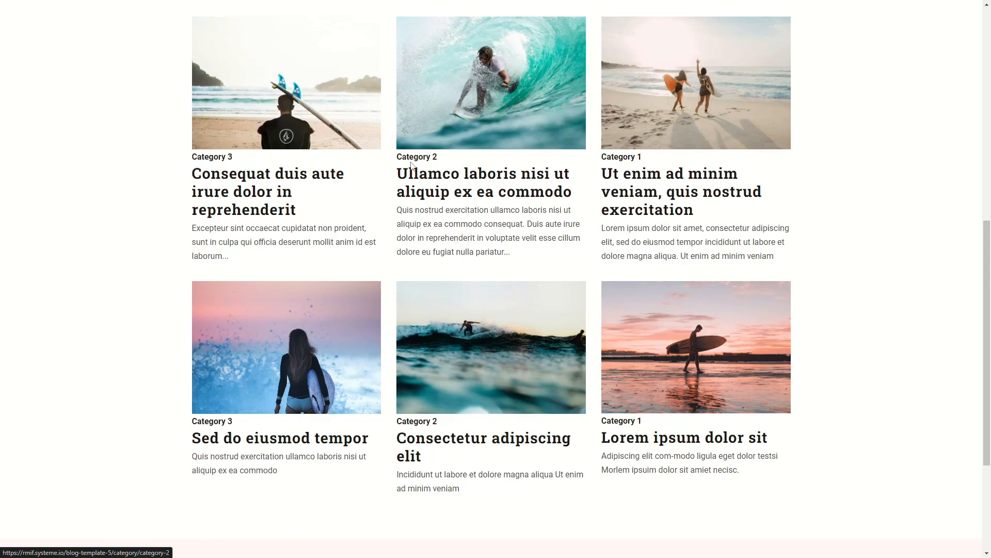
{"action": "scroll", "coordinate": [387, 431], "scroll_direction": "down", "scroll_amount": 4}
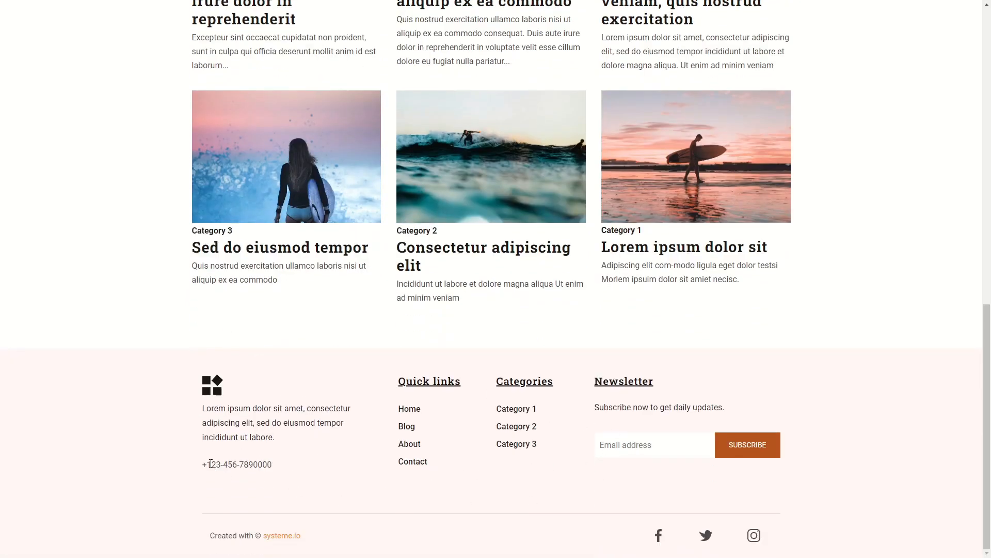
{"action": "scroll", "coordinate": [196, 406], "scroll_direction": "up", "scroll_amount": 15}
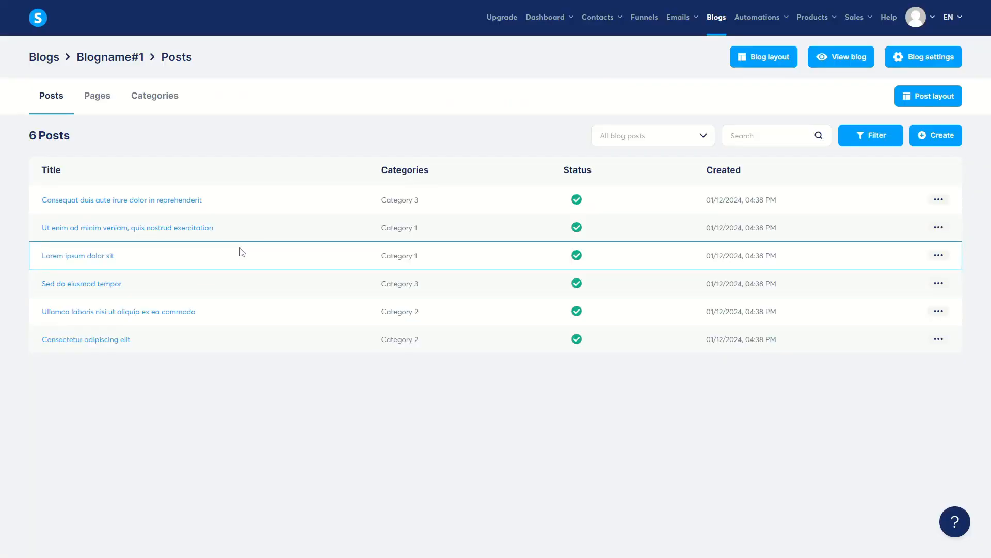
- Open the blog's layout for editing
{"action": "left_click", "coordinate": [759, 62]}
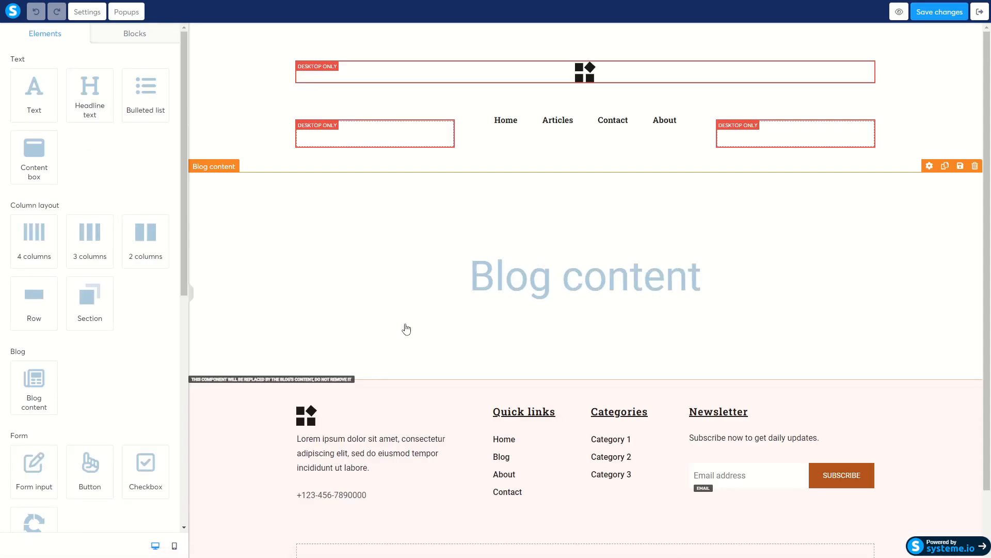
{"action": "scroll", "coordinate": [416, 336], "scroll_direction": "down", "scroll_amount": 1}
{"action": "scroll", "coordinate": [439, 345], "scroll_direction": "up", "scroll_amount": 1}
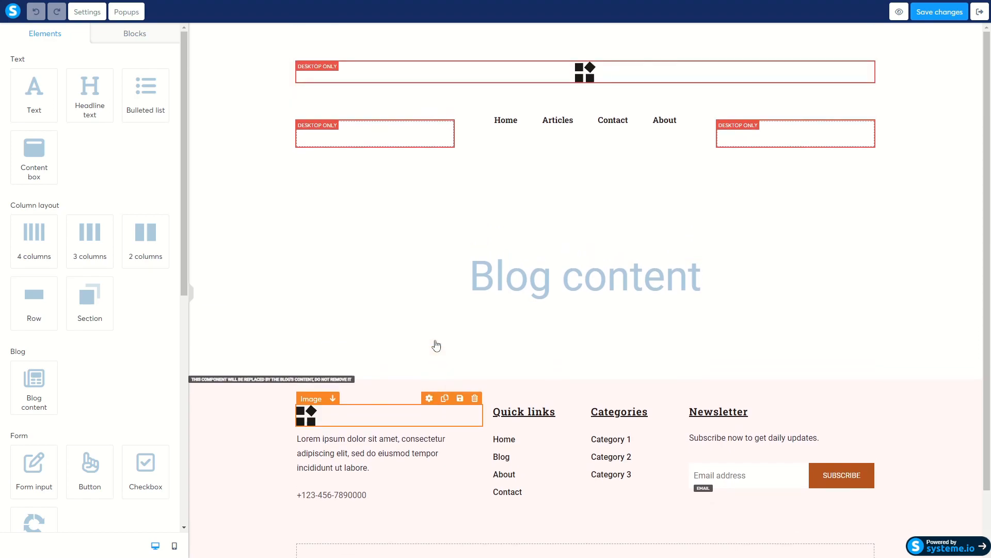
- Select the header logo image and inspect its image file, click action and link settings
{"action": "left_click", "coordinate": [589, 76]}
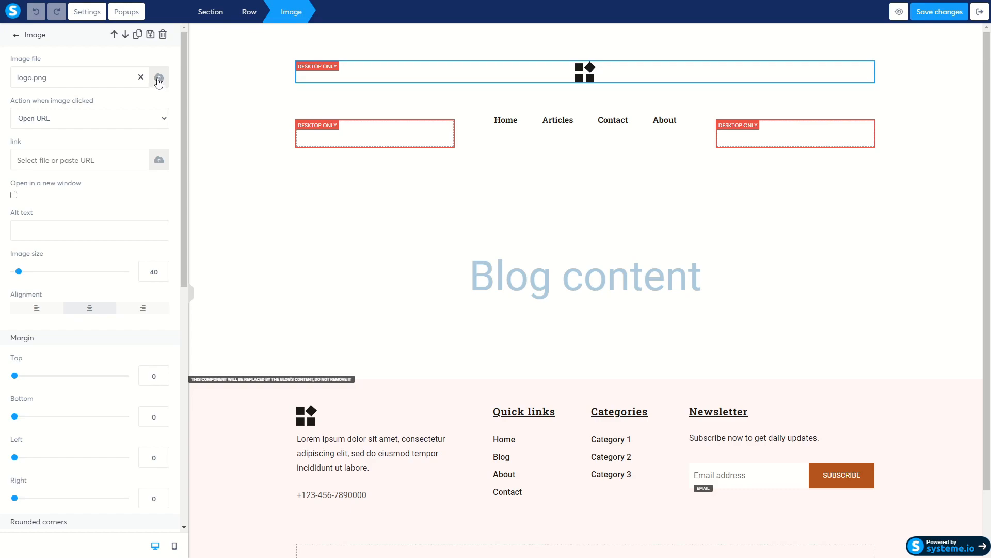
{"action": "left_click_drag", "start_coordinate": [13, 56], "coordinate": [44, 58]}
{"action": "left_click", "coordinate": [75, 60]}
{"action": "left_click_drag", "start_coordinate": [17, 105], "coordinate": [88, 101]}
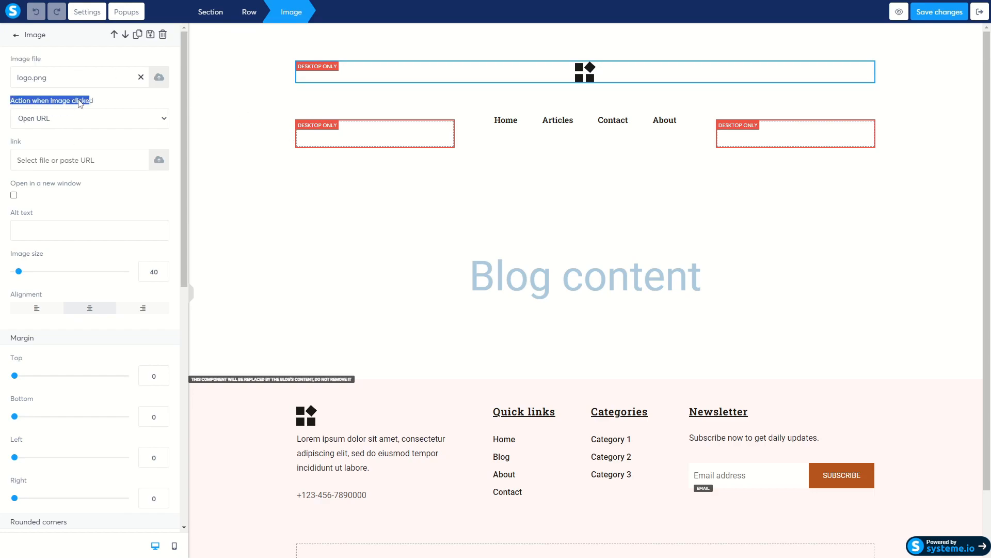
{"action": "left_click", "coordinate": [143, 124]}
{"action": "left_click", "coordinate": [34, 142]}
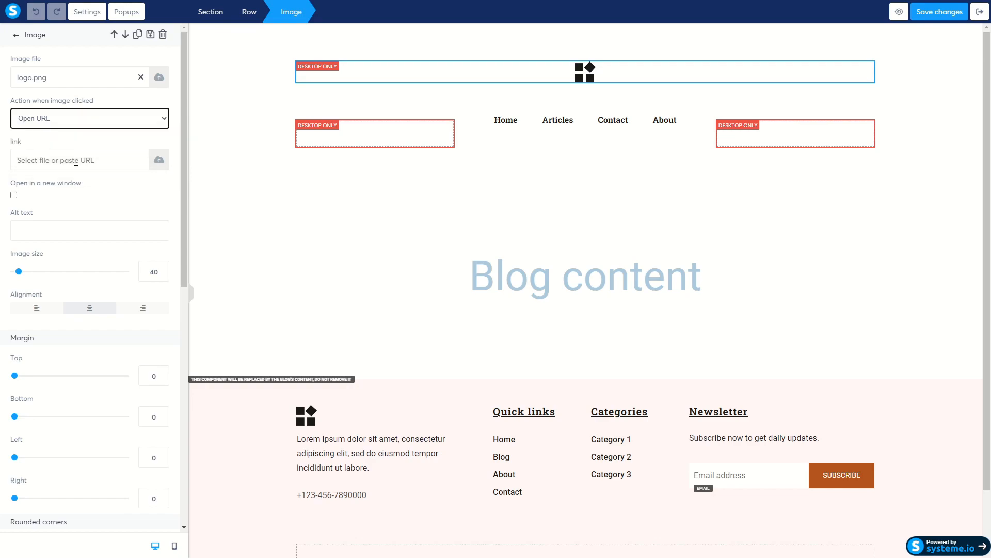
{"action": "left_click", "coordinate": [77, 173]}
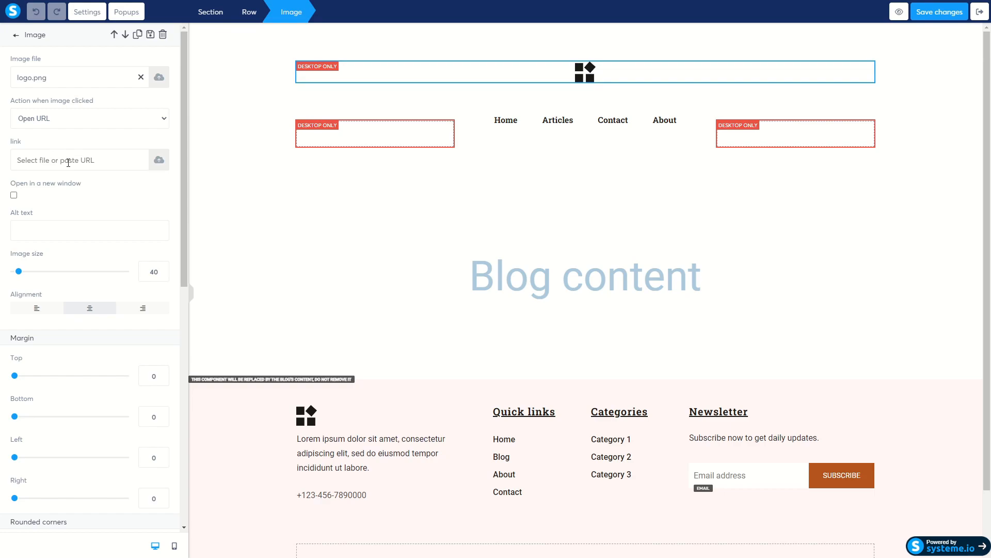
- Try the logo's new-window option, review its size, margin, corner, shadow and visibility settings, and deselect the logo
{"action": "left_click", "coordinate": [14, 196]}
{"action": "left_click", "coordinate": [13, 196]}
{"action": "scroll", "coordinate": [96, 238], "scroll_direction": "down", "scroll_amount": 2}
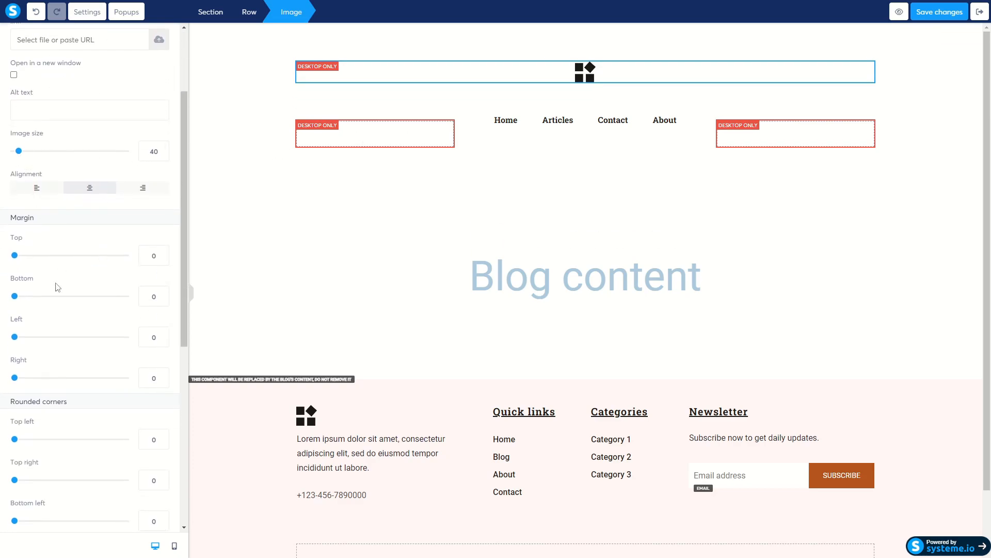
{"action": "scroll", "coordinate": [22, 239], "scroll_direction": "down", "scroll_amount": 6}
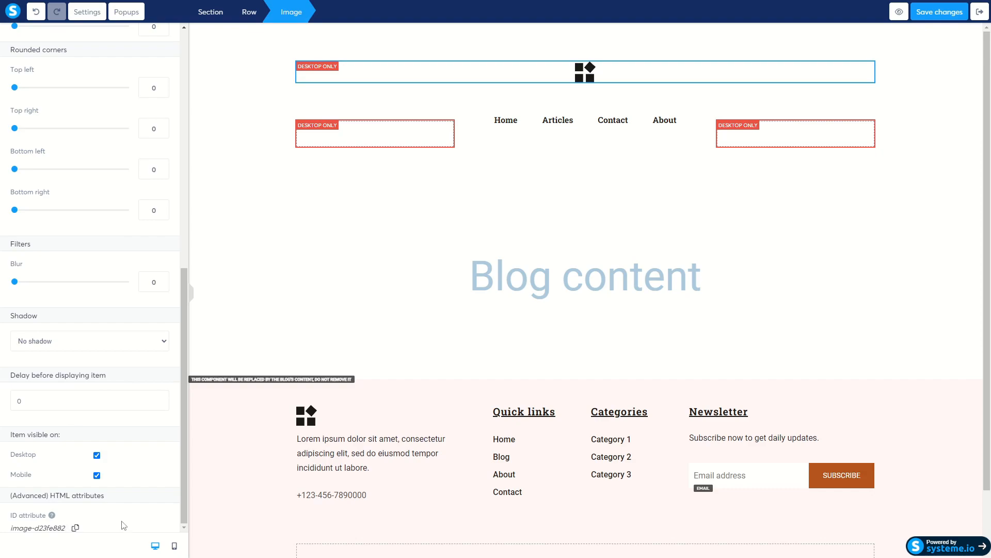
{"action": "scroll", "coordinate": [124, 442], "scroll_direction": "up", "scroll_amount": 8}
{"action": "left_click", "coordinate": [242, 178]}
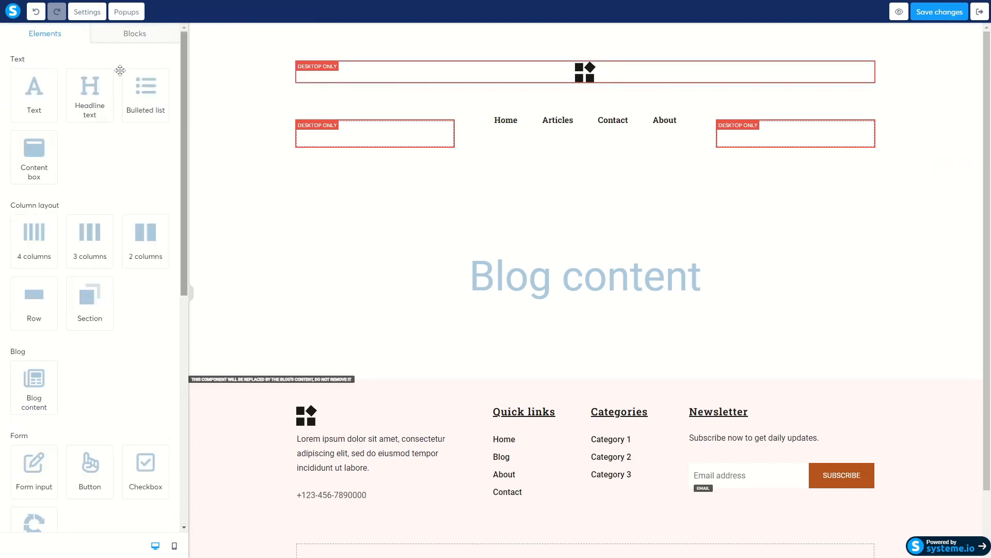
- Select the header navigation menu and examine the link settings of its menu items
{"action": "left_click", "coordinate": [495, 120]}
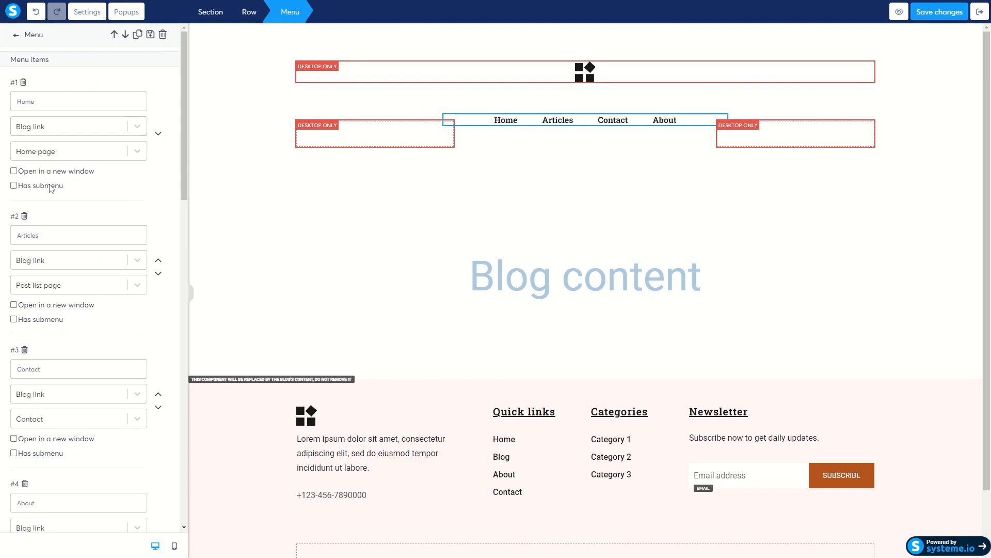
{"action": "scroll", "coordinate": [44, 173], "scroll_direction": "down", "scroll_amount": 4}
{"action": "scroll", "coordinate": [119, 364], "scroll_direction": "down", "scroll_amount": 3}
{"action": "scroll", "coordinate": [119, 364], "scroll_direction": "up", "scroll_amount": 5}
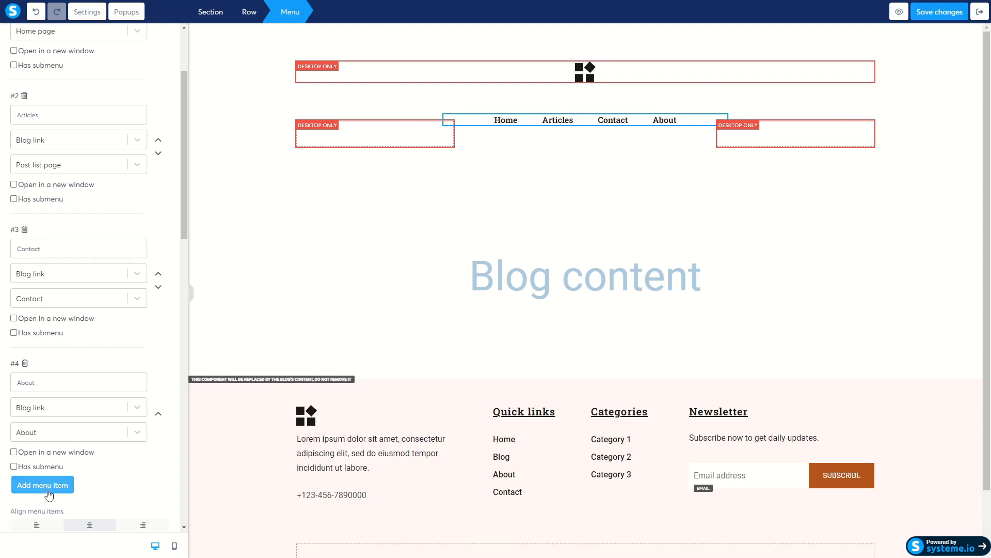
- Add a fifth item titled ToS to the header navigation menu, with Blog link as its link type
{"action": "left_click", "coordinate": [42, 485]}
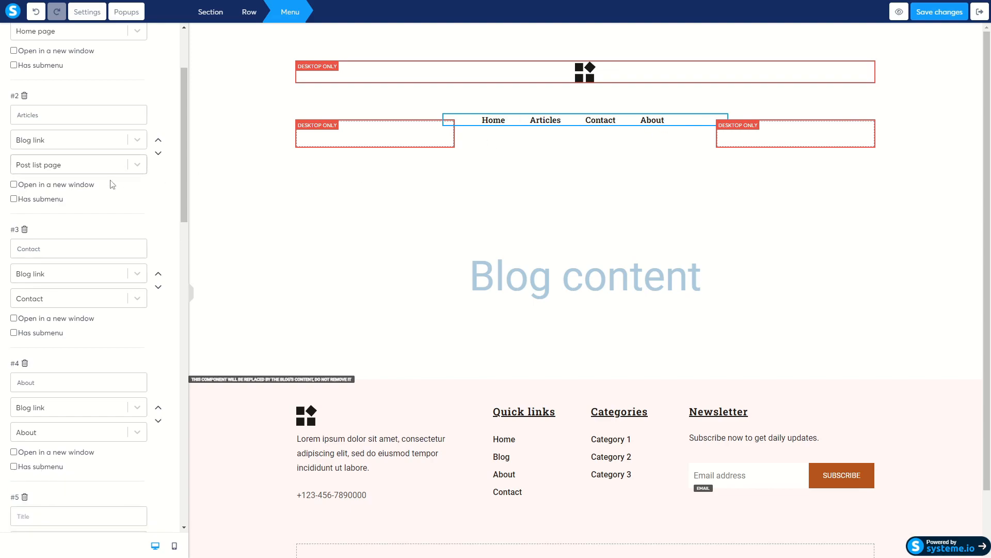
{"action": "scroll", "coordinate": [110, 166], "scroll_direction": "down", "scroll_amount": 5}
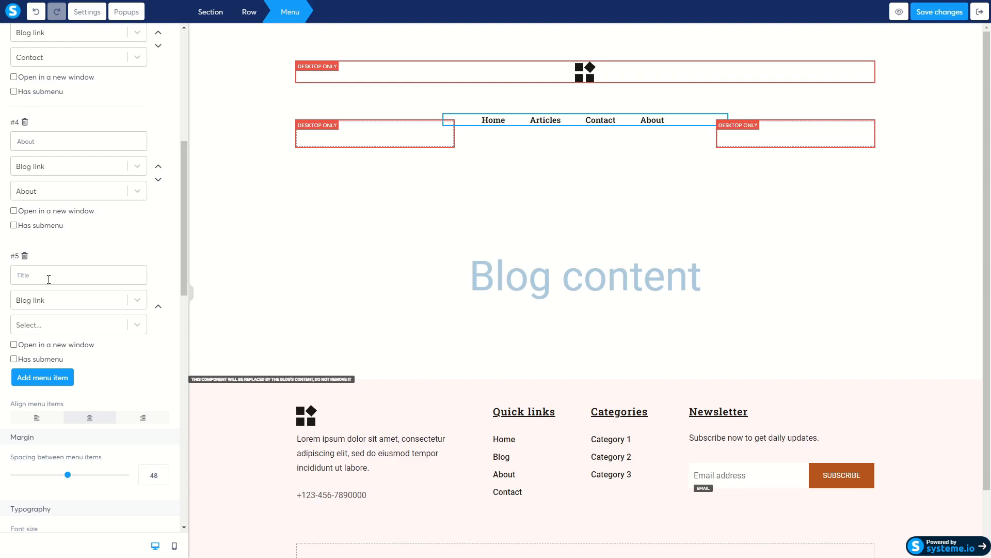
{"action": "type", "text": "ToS"}
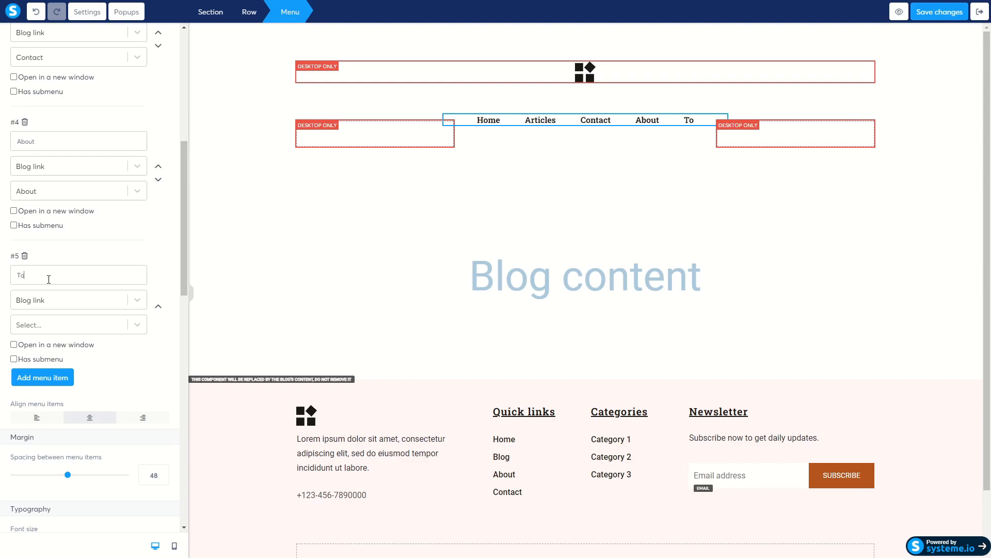
{"action": "left_click", "coordinate": [72, 297]}
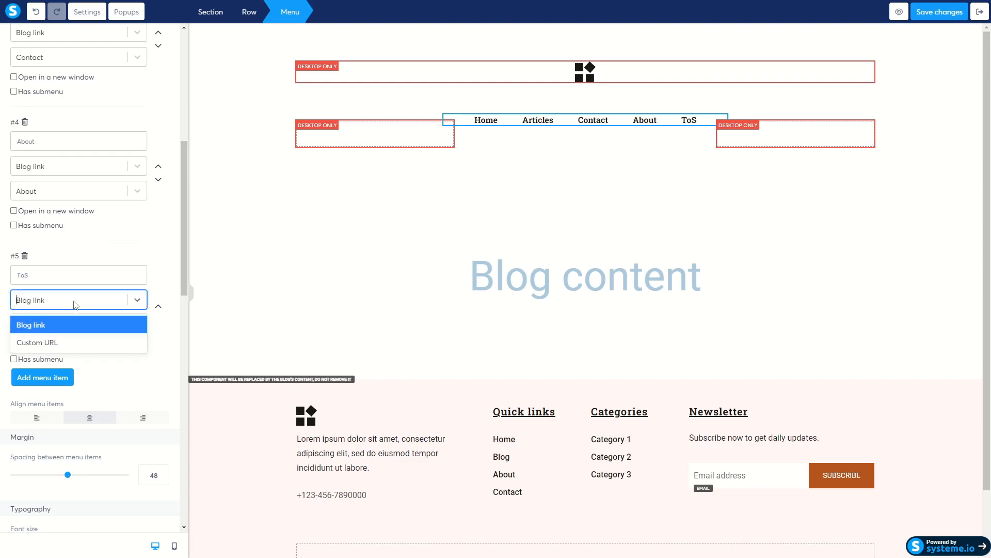
{"action": "left_click", "coordinate": [42, 325]}
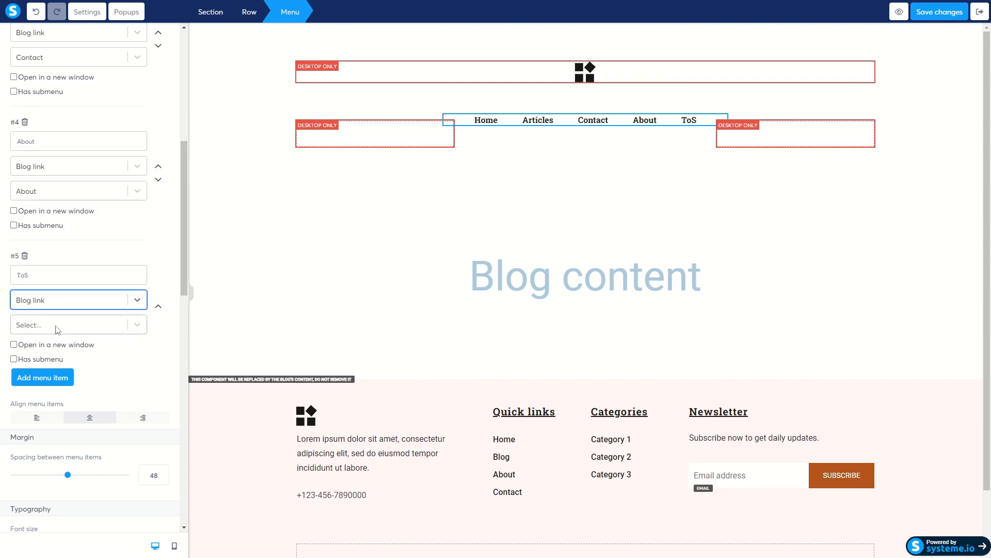
- Look through the blog pages offered as the ToS item's link target without choosing one, and deselect the menu
{"action": "left_click", "coordinate": [57, 329]}
{"action": "scroll", "coordinate": [66, 413], "scroll_direction": "down", "scroll_amount": 5}
{"action": "scroll", "coordinate": [67, 444], "scroll_direction": "up", "scroll_amount": 5}
{"action": "scroll", "coordinate": [62, 413], "scroll_direction": "down", "scroll_amount": 5}
{"action": "scroll", "coordinate": [57, 387], "scroll_direction": "up", "scroll_amount": 5}
{"action": "scroll", "coordinate": [57, 392], "scroll_direction": "down", "scroll_amount": 5}
{"action": "scroll", "coordinate": [55, 454], "scroll_direction": "up", "scroll_amount": 5}
{"action": "left_click", "coordinate": [165, 358]}
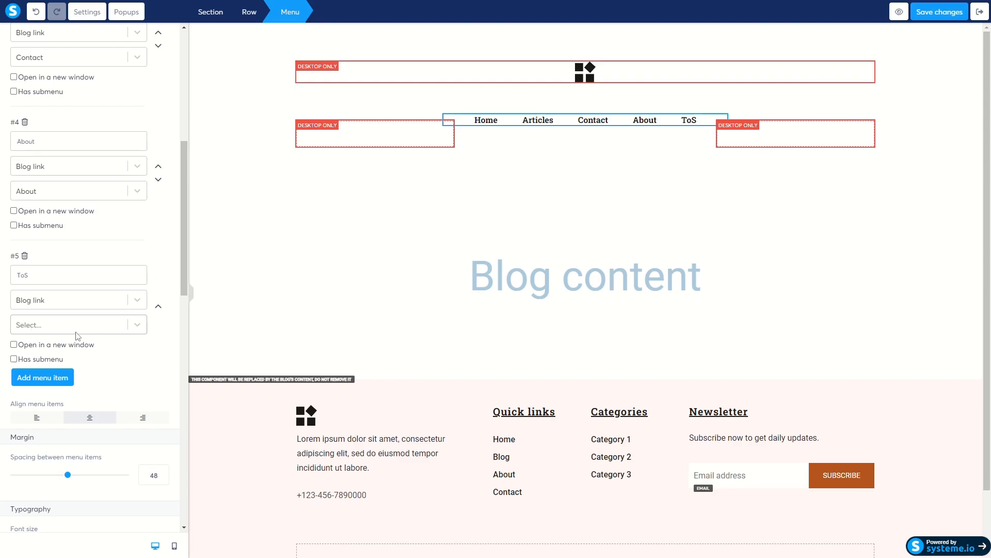
{"action": "scroll", "coordinate": [155, 403], "scroll_direction": "down", "scroll_amount": 5}
{"action": "scroll", "coordinate": [126, 400], "scroll_direction": "up", "scroll_amount": 12}
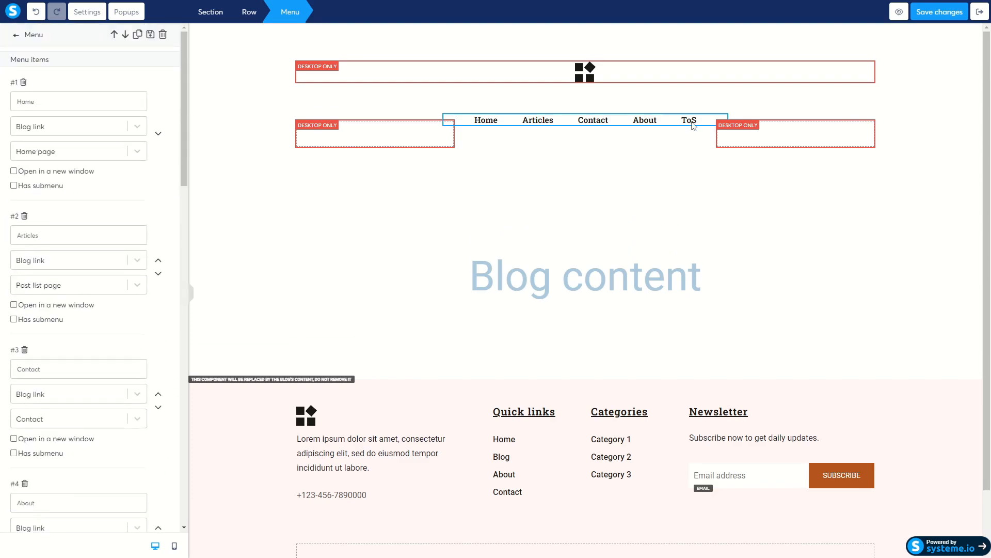
{"action": "left_click", "coordinate": [550, 281]}
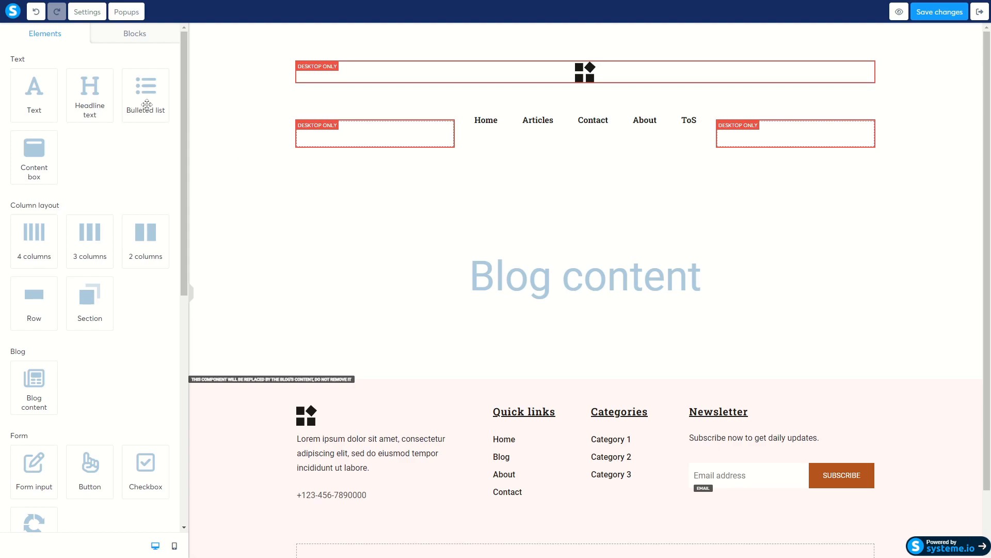
- Place a Raw HTML element between the blog content and the footer
{"action": "scroll", "coordinate": [49, 195], "scroll_direction": "down", "scroll_amount": 4}
{"action": "scroll", "coordinate": [80, 257], "scroll_direction": "down", "scroll_amount": 1}
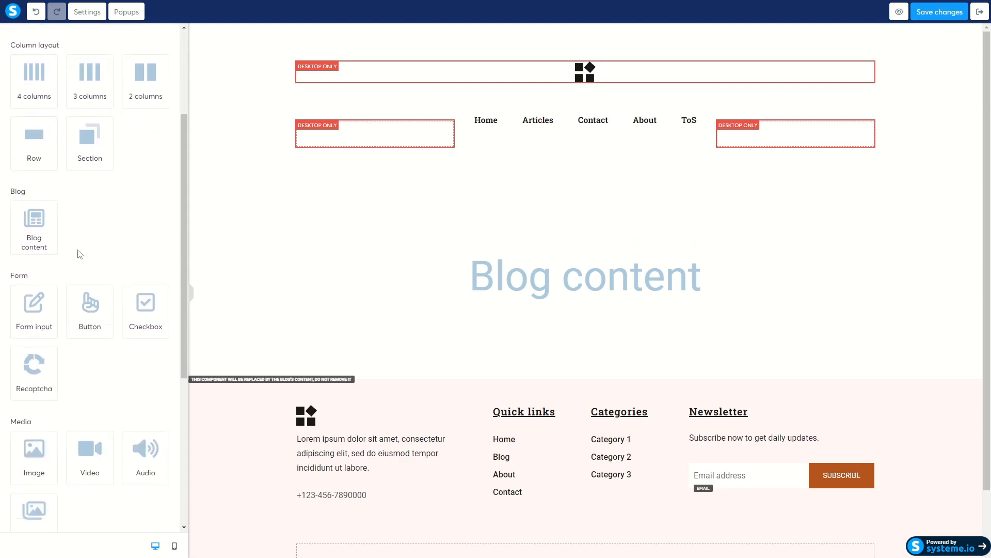
{"action": "scroll", "coordinate": [80, 257], "scroll_direction": "down", "scroll_amount": 5}
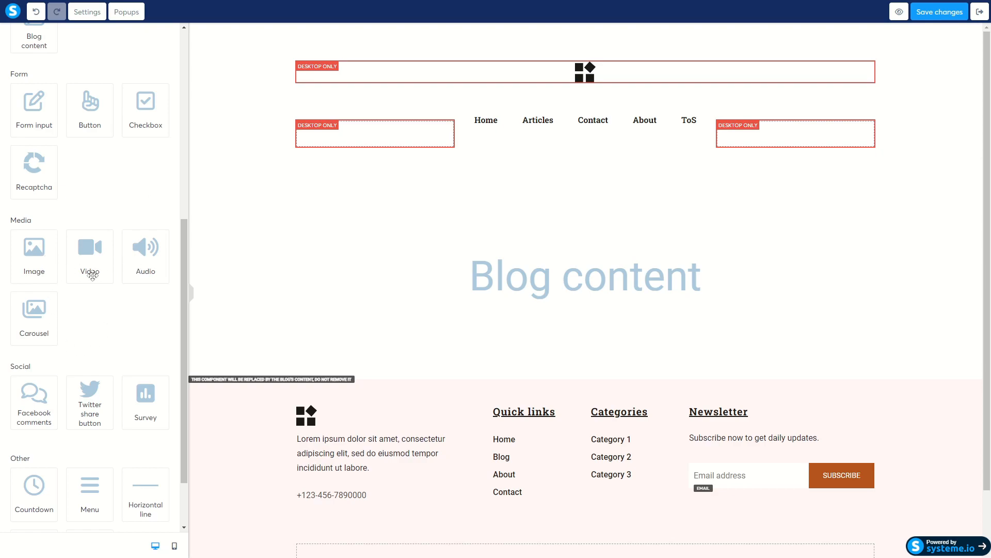
{"action": "scroll", "coordinate": [78, 271], "scroll_direction": "down", "scroll_amount": 2}
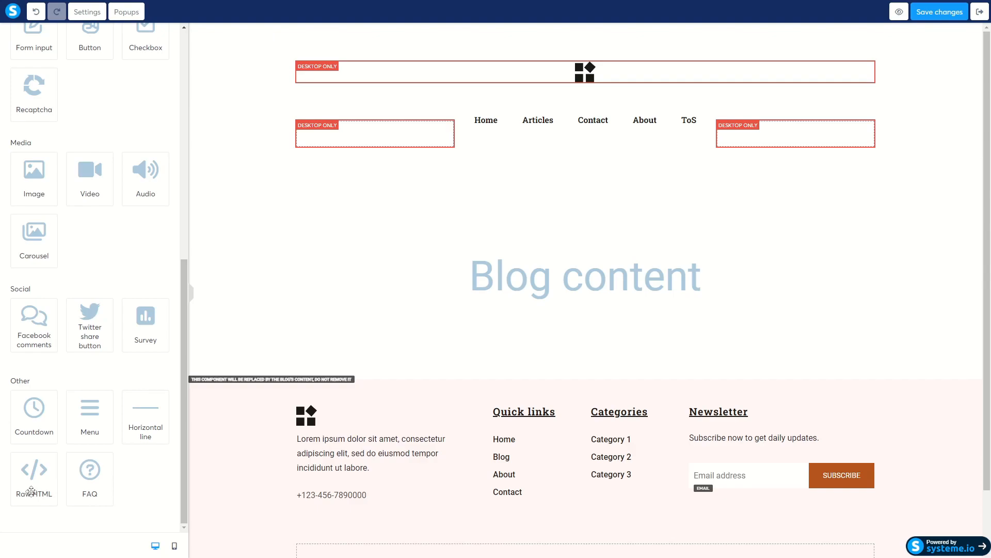
{"action": "left_click_drag", "start_coordinate": [26, 488], "coordinate": [502, 386]}
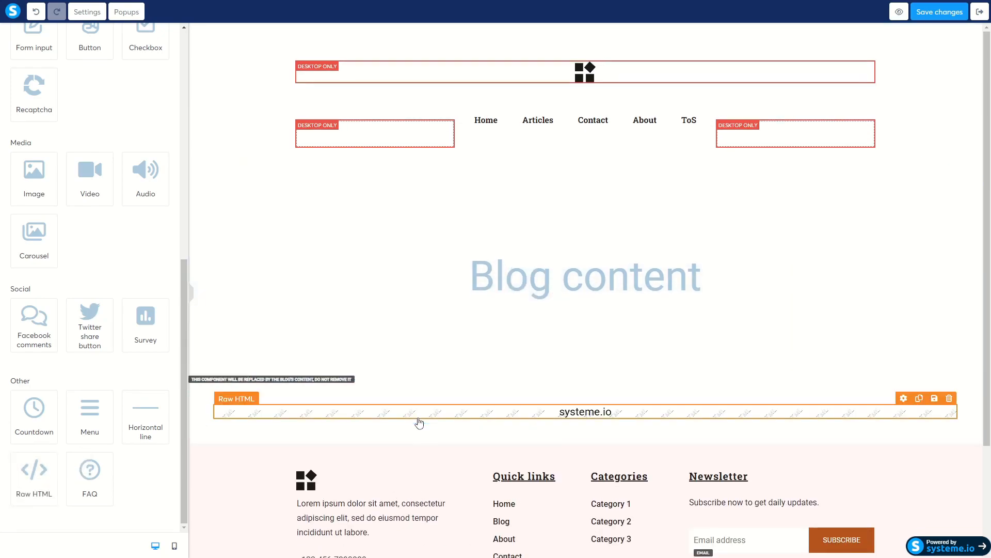
- Inspect the Raw HTML element's alignment, margin and visibility settings
{"action": "left_click", "coordinate": [419, 421]}
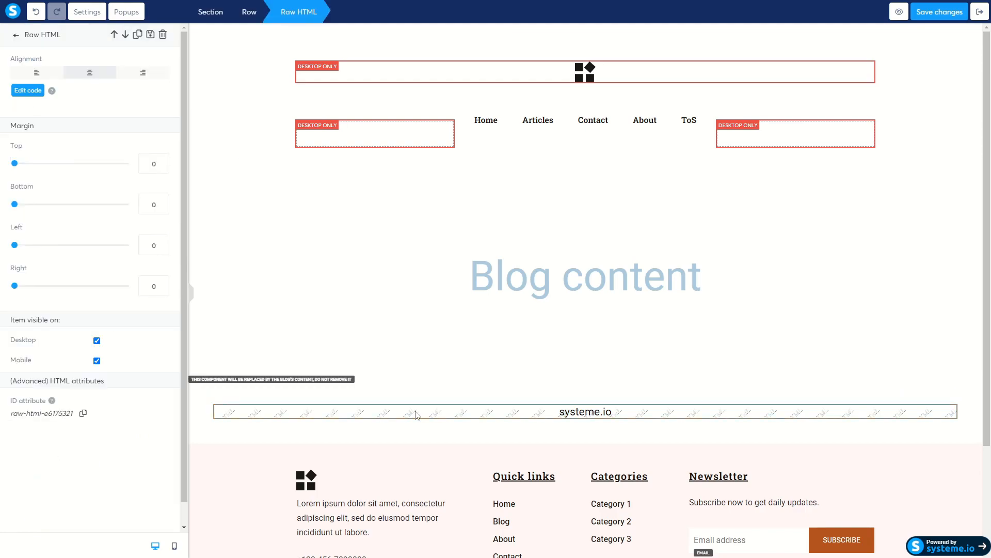
{"action": "left_click", "coordinate": [322, 399]}
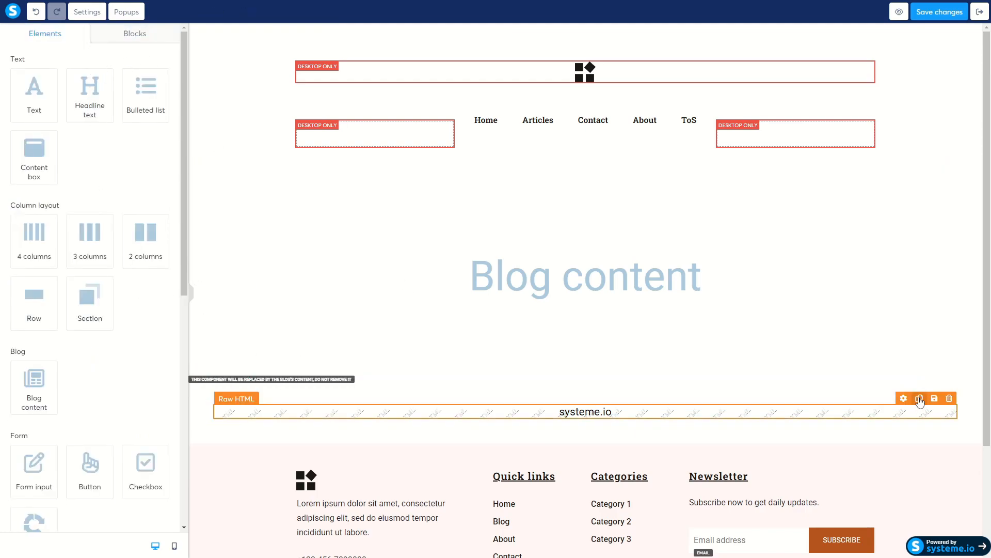
{"action": "left_click", "coordinate": [904, 399]}
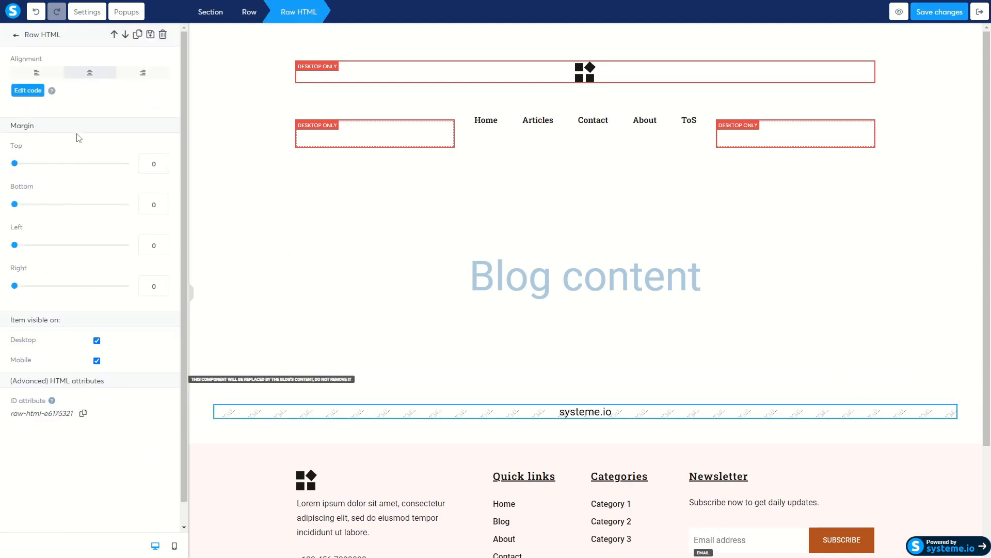
{"action": "left_click", "coordinate": [20, 35]}
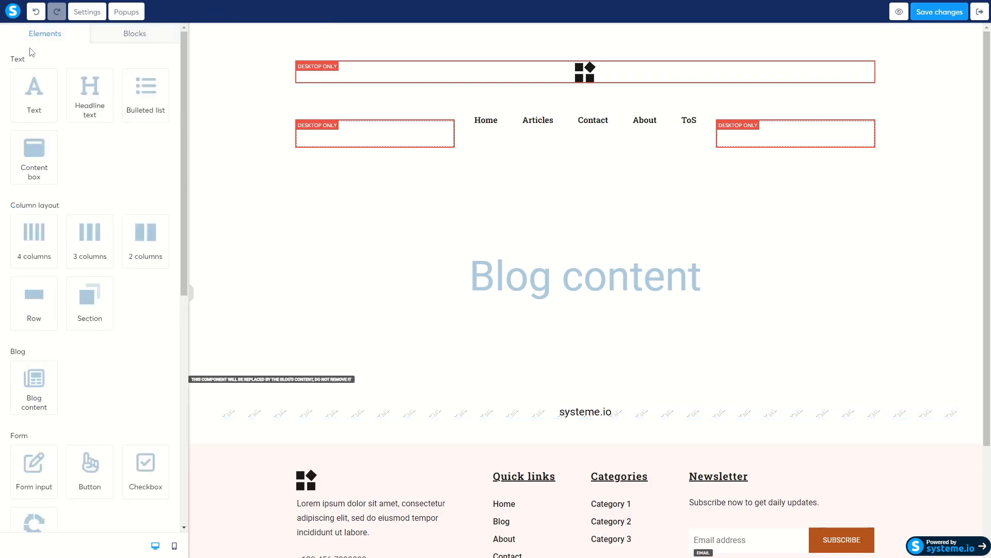
- Inspect the margin, color and padding settings of the row containing the Raw HTML element
{"action": "left_click", "coordinate": [575, 412]}
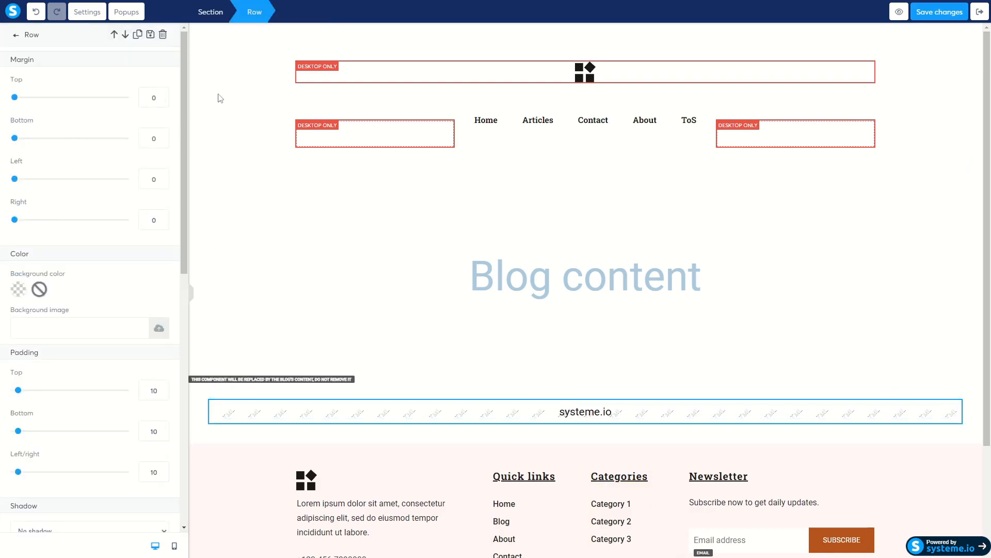
{"action": "left_click", "coordinate": [18, 35]}
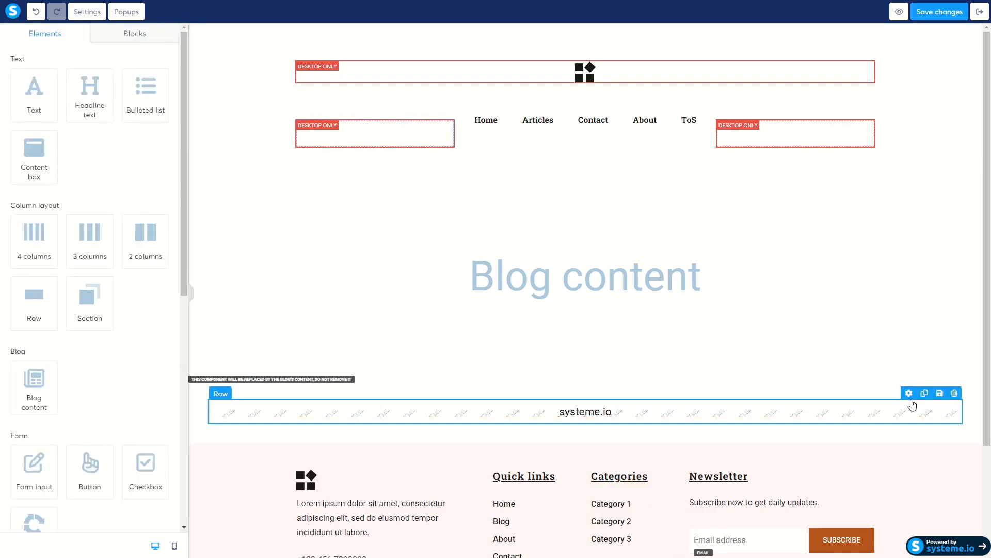
{"action": "left_click", "coordinate": [909, 393]}
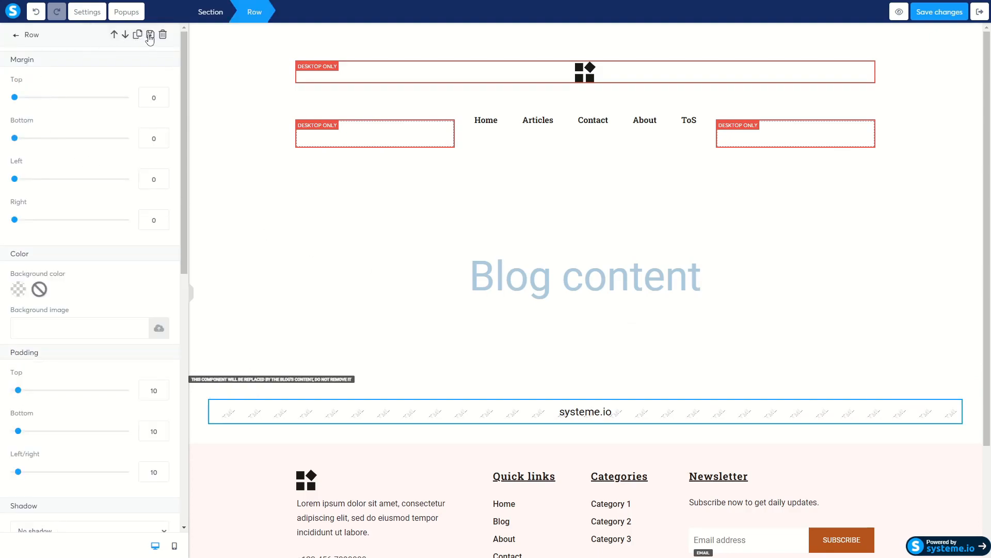
{"action": "left_click", "coordinate": [598, 416]}
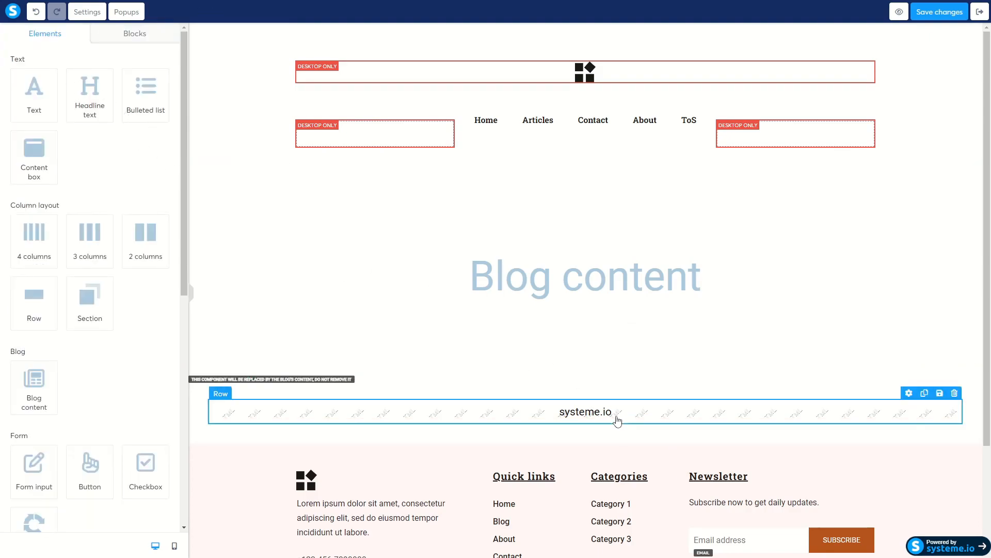
- Open the Raw HTML element's code, review it and close the editor without changing it
{"action": "left_click", "coordinate": [592, 411]}
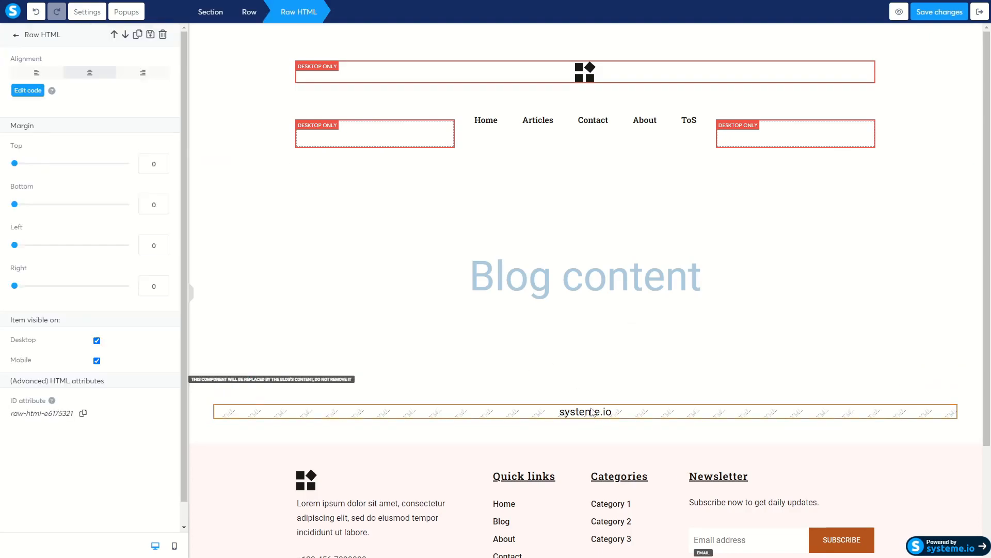
{"action": "left_click", "coordinate": [29, 95]}
{"action": "key", "text": "ctrl+a"}
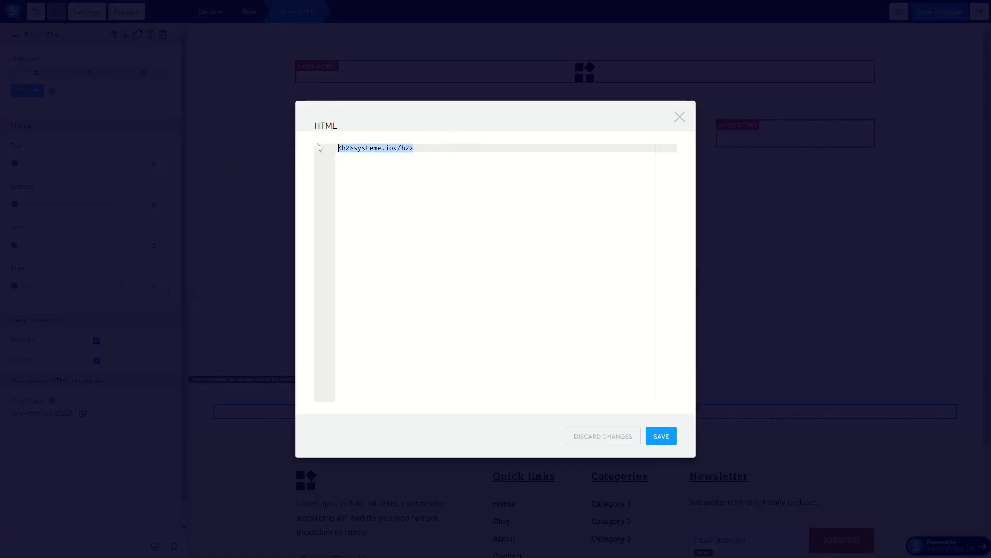
{"action": "left_click", "coordinate": [483, 224]}
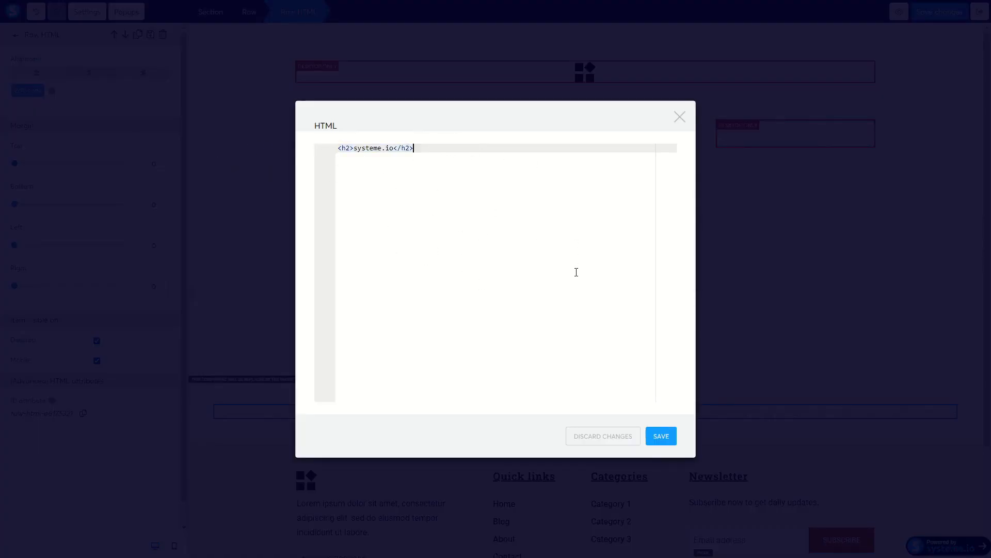
{"action": "left_click", "coordinate": [679, 117]}
- Delete the section containing the Raw HTML element
{"action": "left_click", "coordinate": [272, 333]}
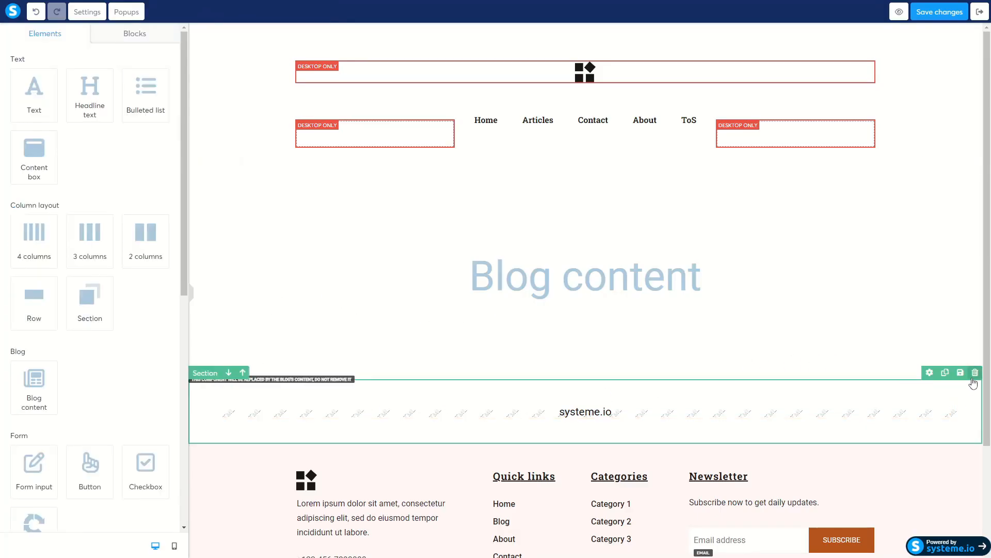
{"action": "left_click", "coordinate": [975, 372]}
{"action": "left_click", "coordinate": [539, 53]}
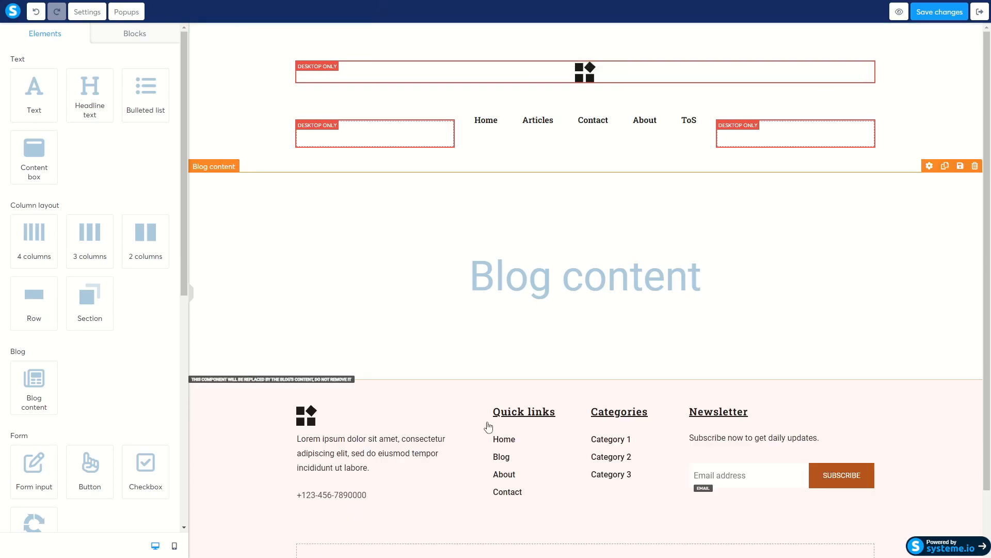
- Review the footer's Quick links and Categories lists and inspect the newsletter email field's settings
{"action": "scroll", "coordinate": [506, 394], "scroll_direction": "down", "scroll_amount": 2}
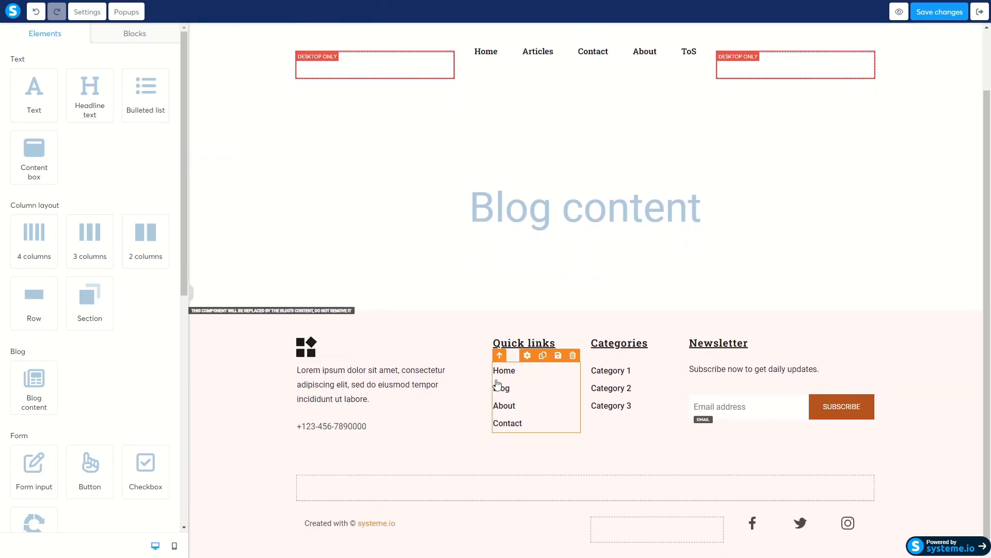
{"action": "left_click", "coordinate": [517, 382]}
{"action": "left_click", "coordinate": [622, 391]}
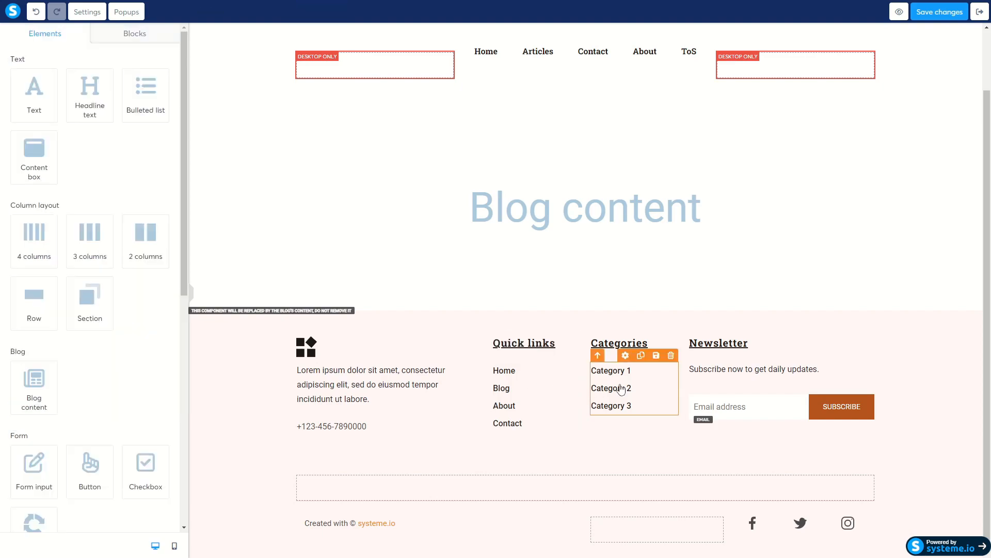
{"action": "left_click", "coordinate": [734, 406]}
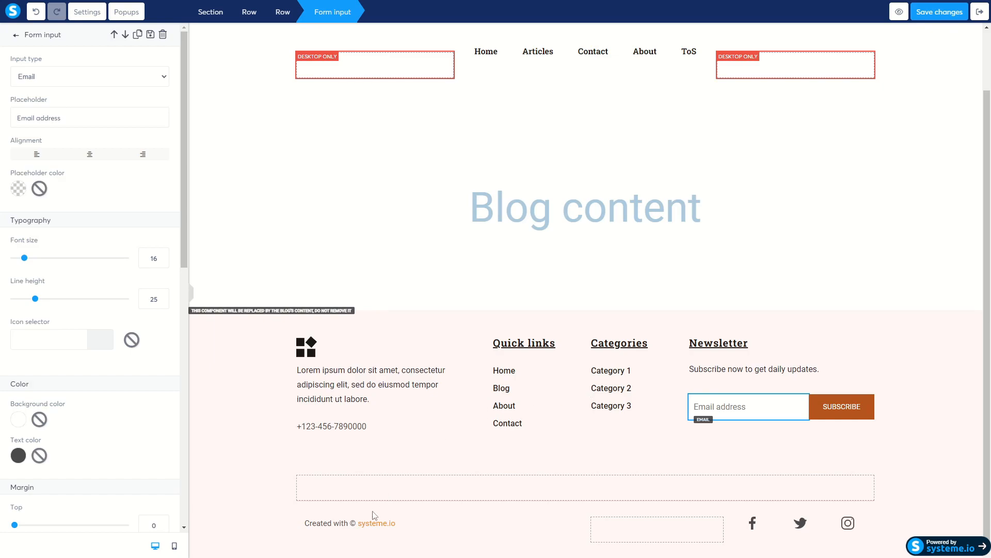
- Replace the footer's credit text with "Created by" followed by the creator's name
{"action": "left_click", "coordinate": [313, 525]}
{"action": "double_click", "coordinate": [330, 524]}
{"action": "left_click", "coordinate": [341, 524]}
{"action": "left_click_drag", "start_coordinate": [417, 524], "coordinate": [296, 528]}
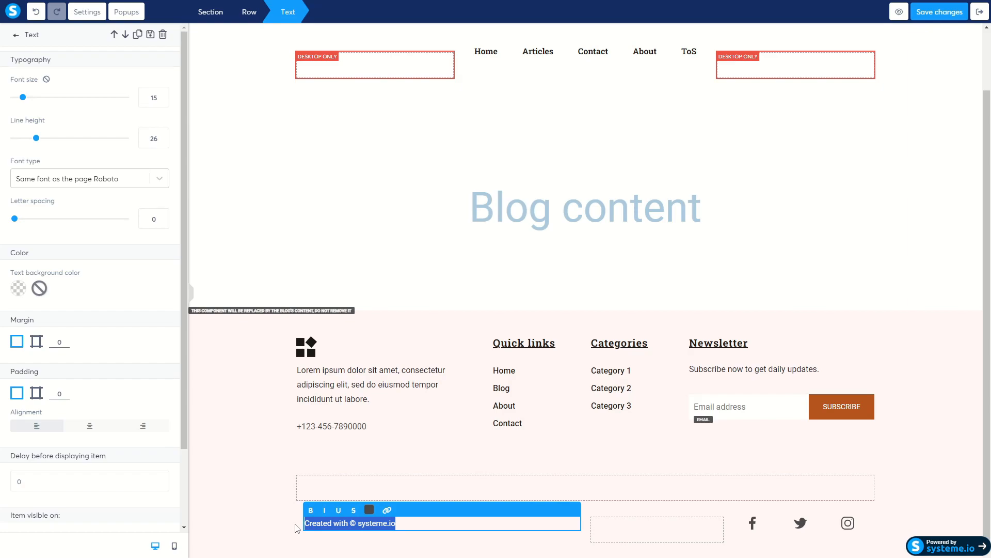
{"action": "type", "text": "Created by Heilo"}
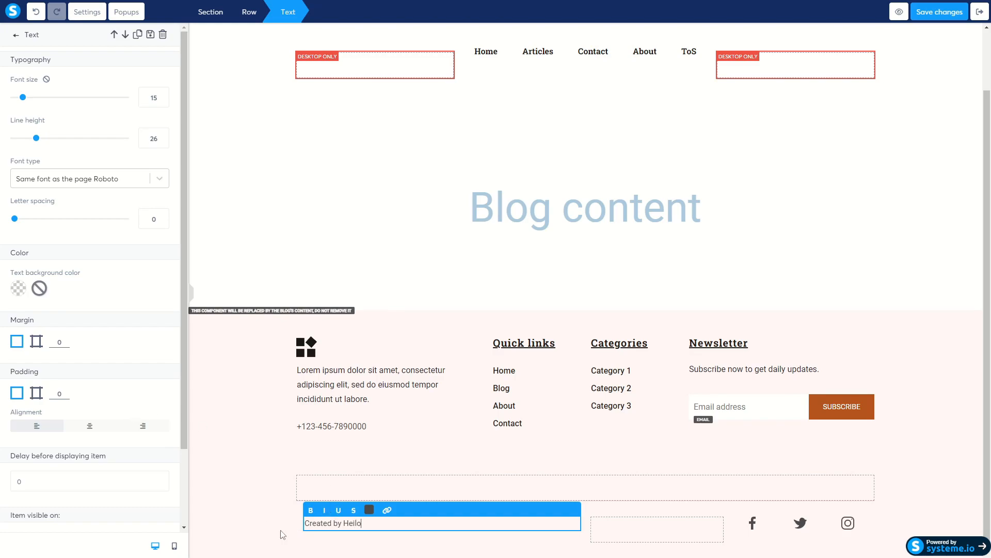
{"action": "left_click", "coordinate": [283, 535]}
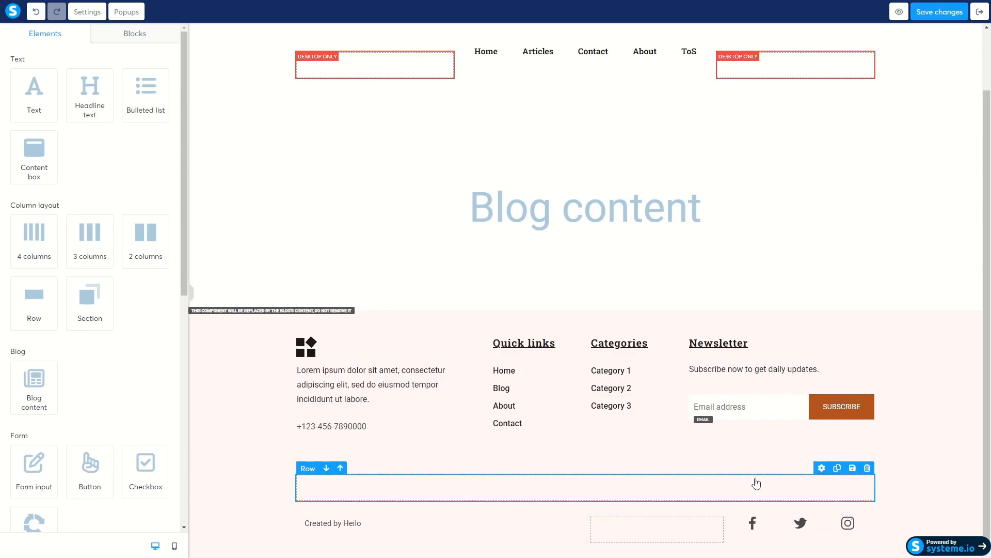
- Clear the link of the footer's Twitter icon and deselect the icon
{"action": "left_click", "coordinate": [800, 523]}
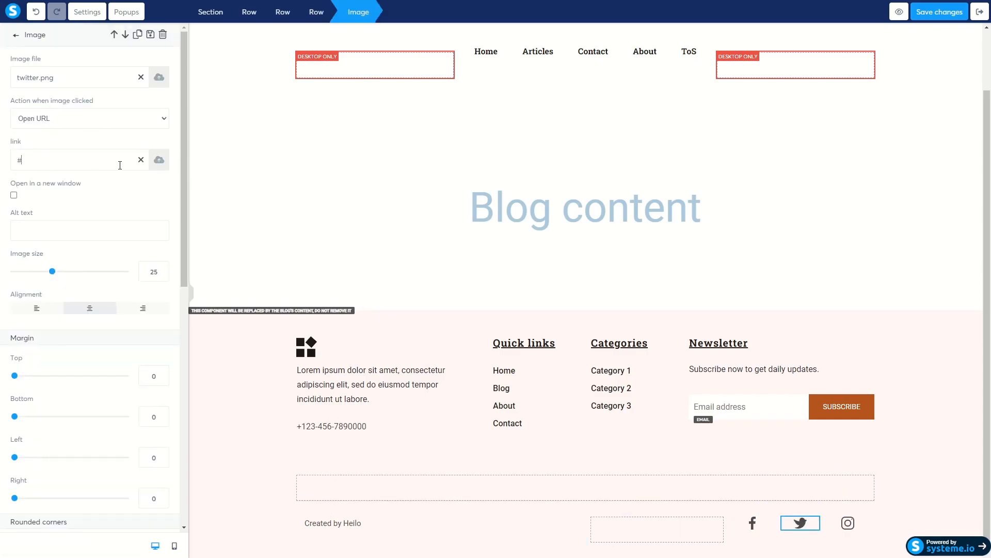
{"action": "left_click", "coordinate": [140, 160]}
{"action": "left_click", "coordinate": [601, 359]}
{"action": "scroll", "coordinate": [619, 358], "scroll_direction": "up", "scroll_amount": 2}
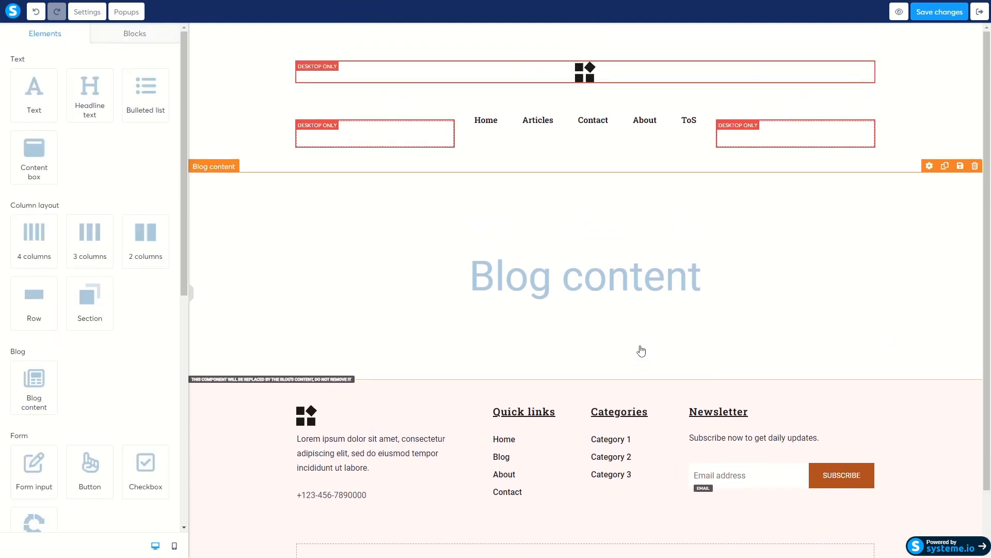
- Save the blog layout changes and exit the editor to the blog's post list
{"action": "scroll", "coordinate": [563, 362], "scroll_direction": "down", "scroll_amount": 2}
{"action": "scroll", "coordinate": [560, 374], "scroll_direction": "up", "scroll_amount": 1}
{"action": "left_click", "coordinate": [941, 8]}
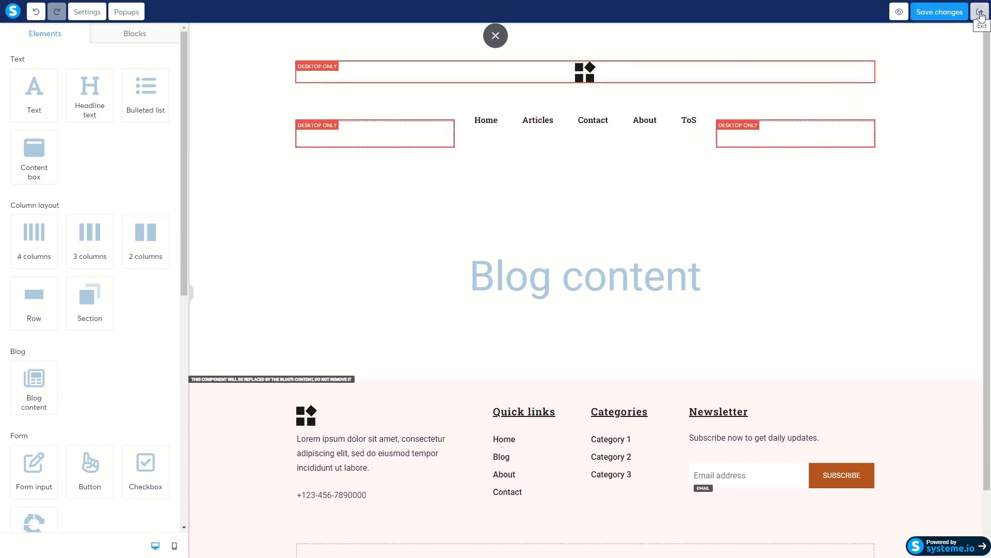
{"action": "left_click", "coordinate": [980, 14]}
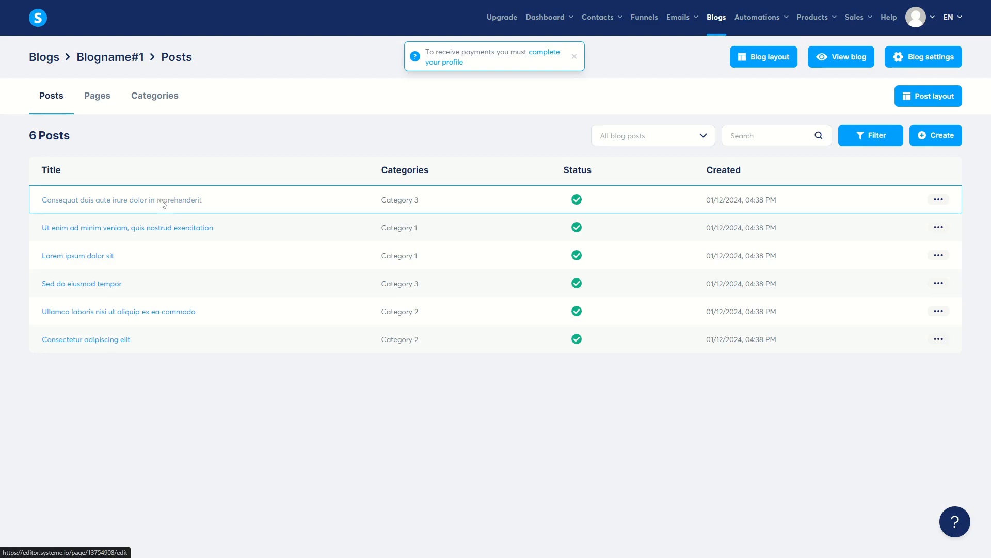
- Open the post "Consequat duis aute irure dolor in reprehenderit" and add an Image element below its last text block
{"action": "left_click", "coordinate": [163, 203]}
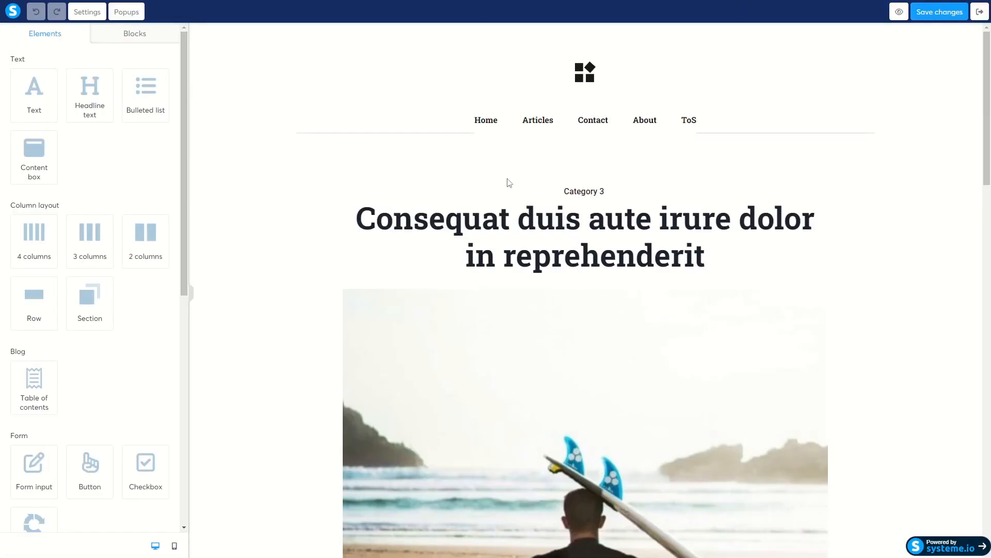
{"action": "scroll", "coordinate": [461, 160], "scroll_direction": "down", "scroll_amount": 20}
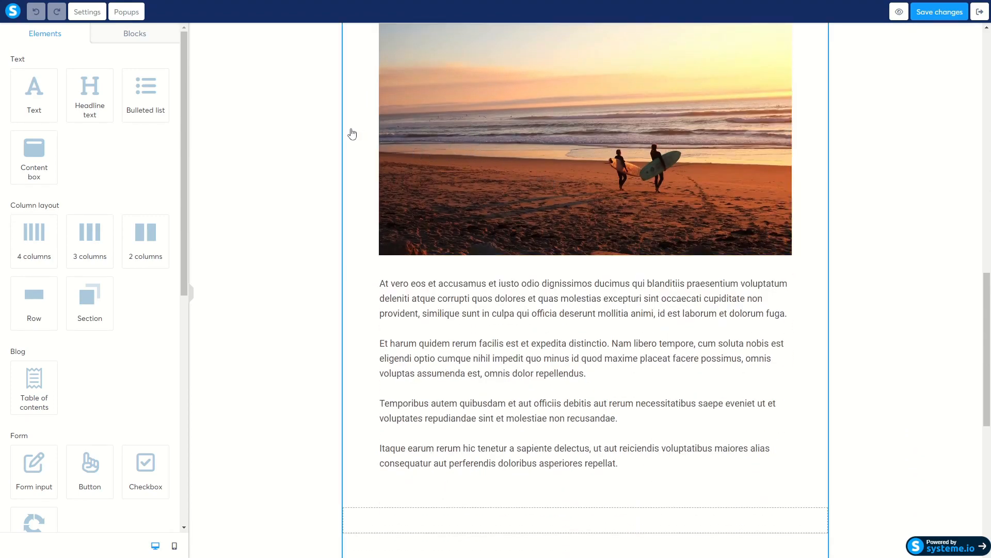
{"action": "scroll", "coordinate": [349, 132], "scroll_direction": "down", "scroll_amount": 5}
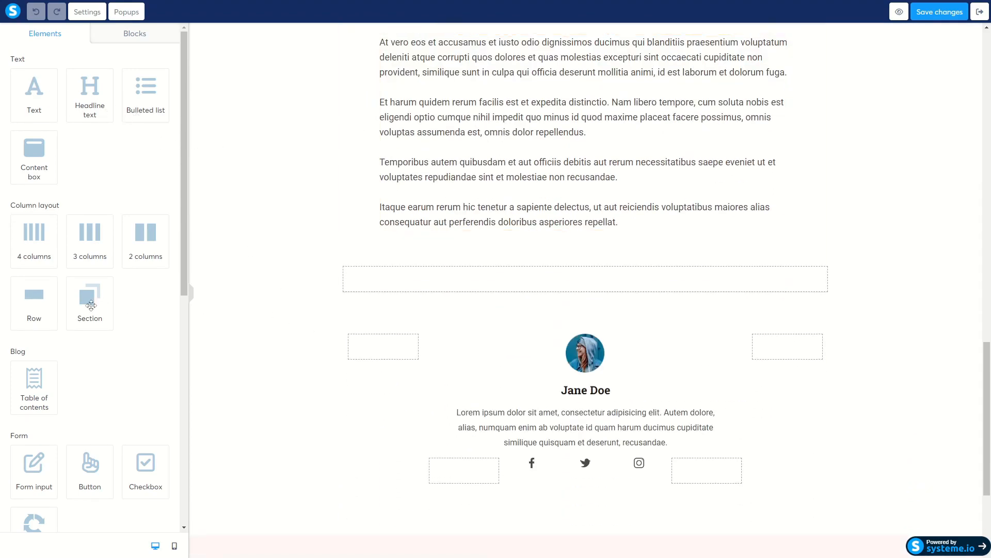
{"action": "scroll", "coordinate": [98, 307], "scroll_direction": "down", "scroll_amount": 7}
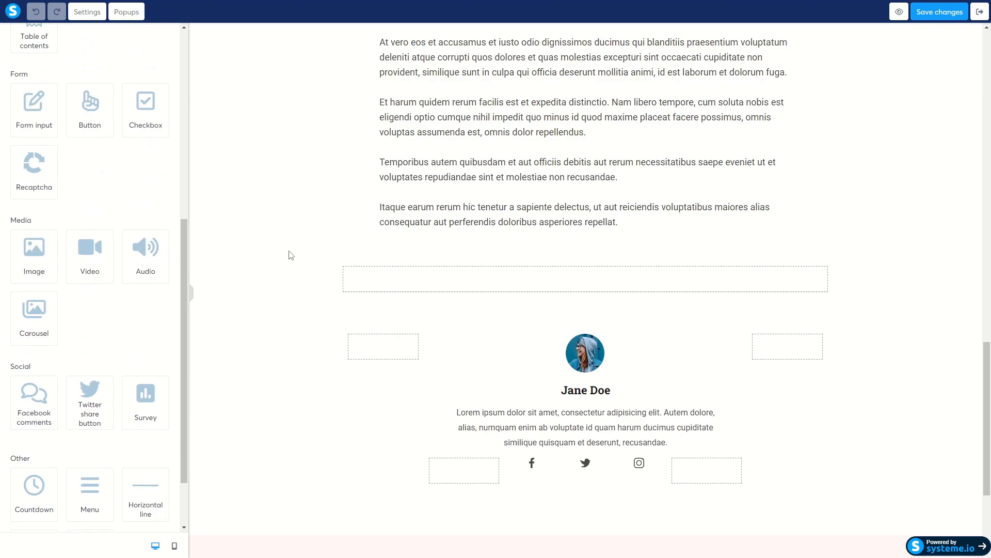
{"action": "scroll", "coordinate": [237, 253], "scroll_direction": "up", "scroll_amount": 5}
{"action": "left_click_drag", "start_coordinate": [34, 253], "coordinate": [494, 470]}
{"action": "scroll", "coordinate": [500, 429], "scroll_direction": "down", "scroll_amount": 5}
{"action": "left_click", "coordinate": [671, 264]}
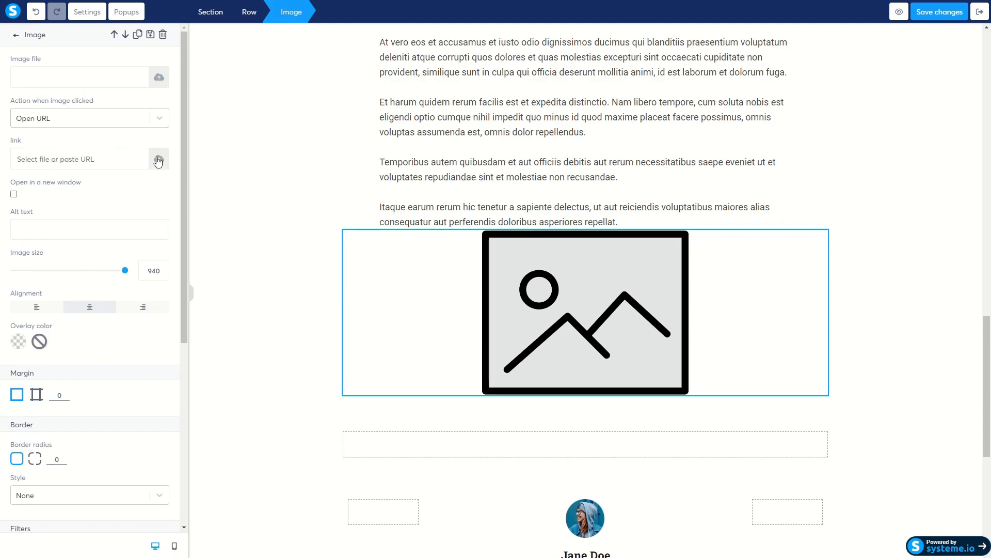
{"action": "left_click", "coordinate": [298, 232]}
- Review the post's text, images and author section, and exit the editor to the post list
{"action": "scroll", "coordinate": [522, 283], "scroll_direction": "up", "scroll_amount": 8}
{"action": "scroll", "coordinate": [475, 310], "scroll_direction": "down", "scroll_amount": 10}
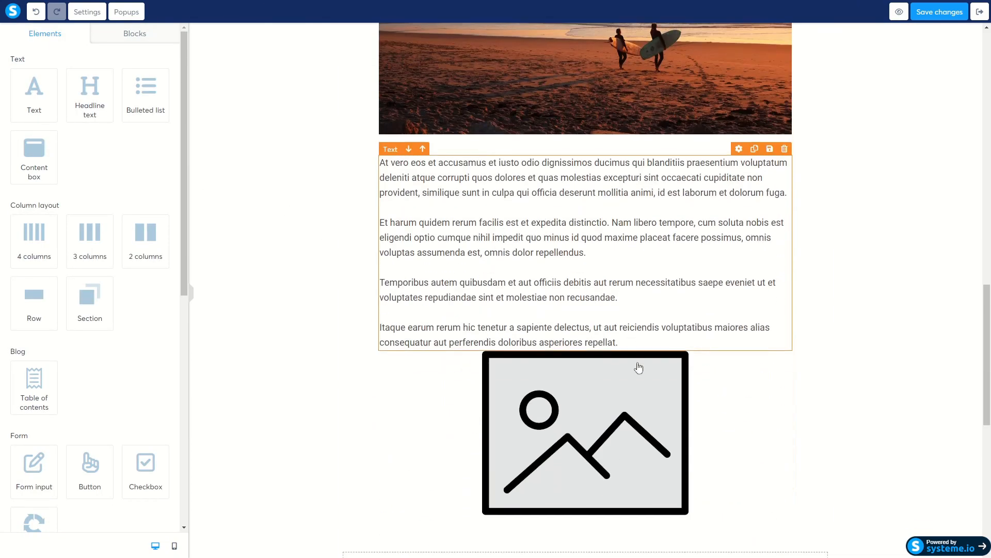
{"action": "scroll", "coordinate": [565, 203], "scroll_direction": "down", "scroll_amount": 2}
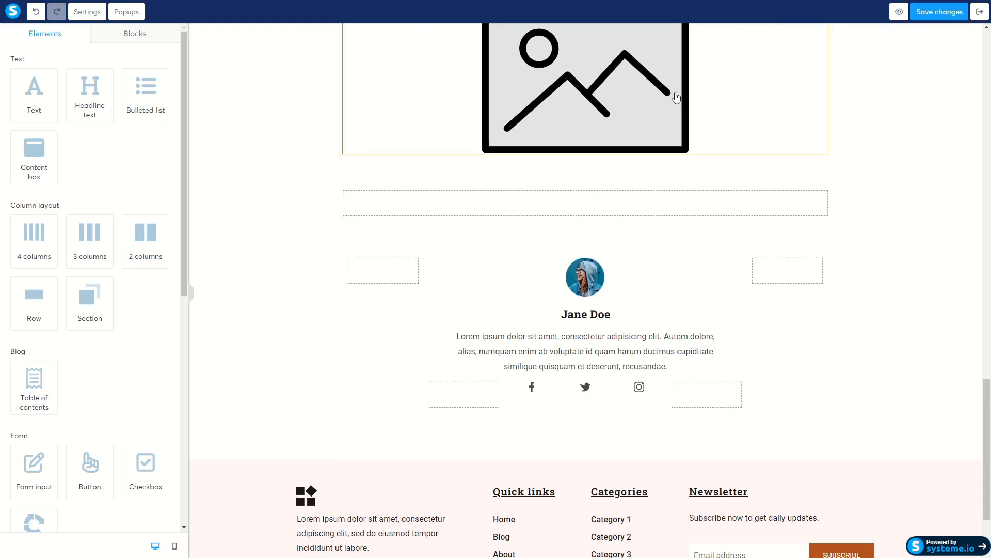
{"action": "scroll", "coordinate": [609, 173], "scroll_direction": "up", "scroll_amount": 4}
{"action": "scroll", "coordinate": [619, 263], "scroll_direction": "up", "scroll_amount": 12}
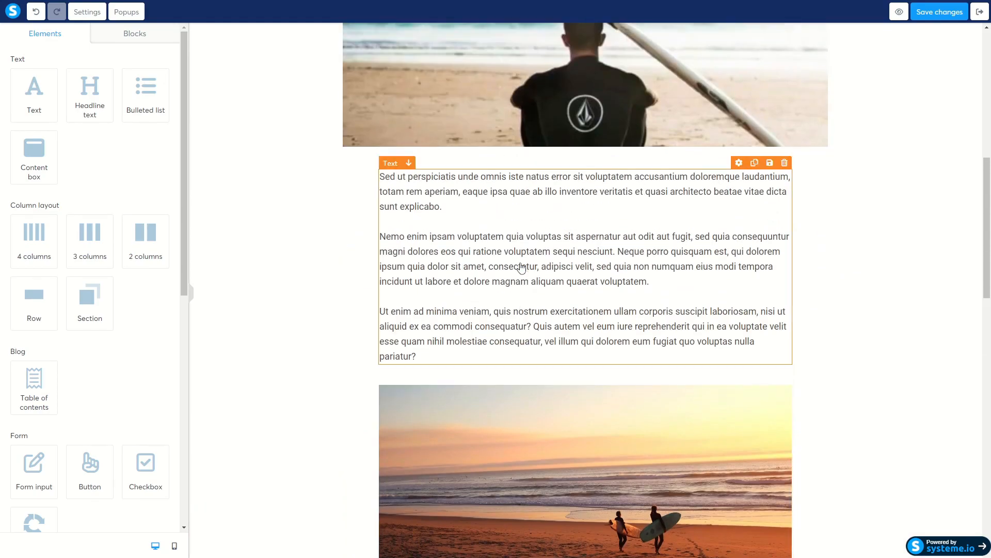
{"action": "scroll", "coordinate": [522, 267], "scroll_direction": "down", "scroll_amount": 5}
{"action": "scroll", "coordinate": [522, 268], "scroll_direction": "down", "scroll_amount": 12}
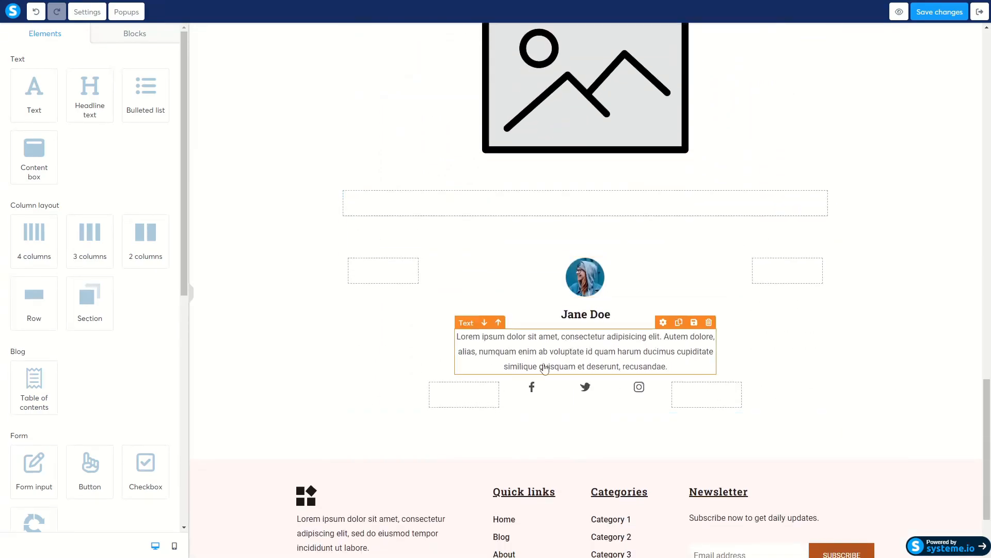
{"action": "scroll", "coordinate": [568, 357], "scroll_direction": "down", "scroll_amount": 2}
{"action": "scroll", "coordinate": [518, 349], "scroll_direction": "up", "scroll_amount": 15}
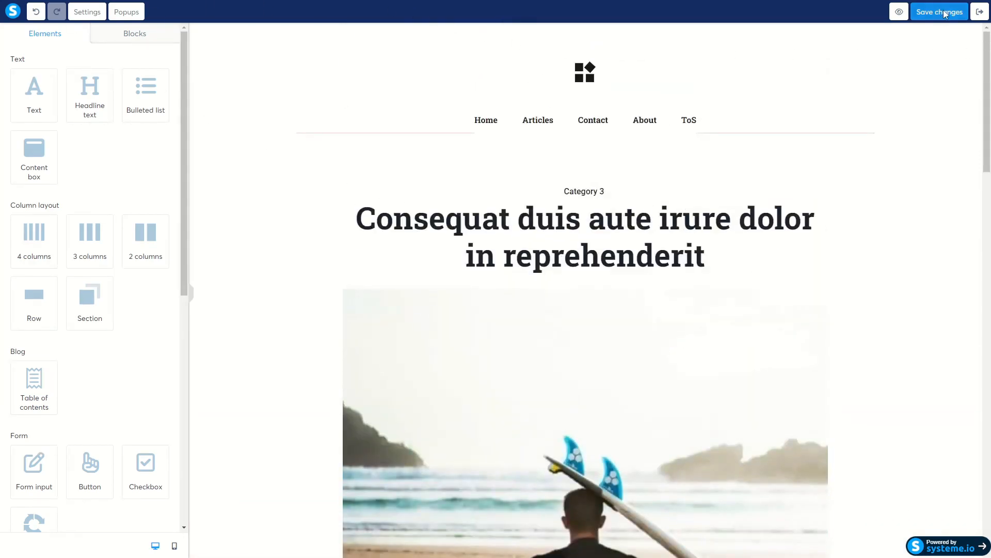
{"action": "left_click", "coordinate": [979, 12]}
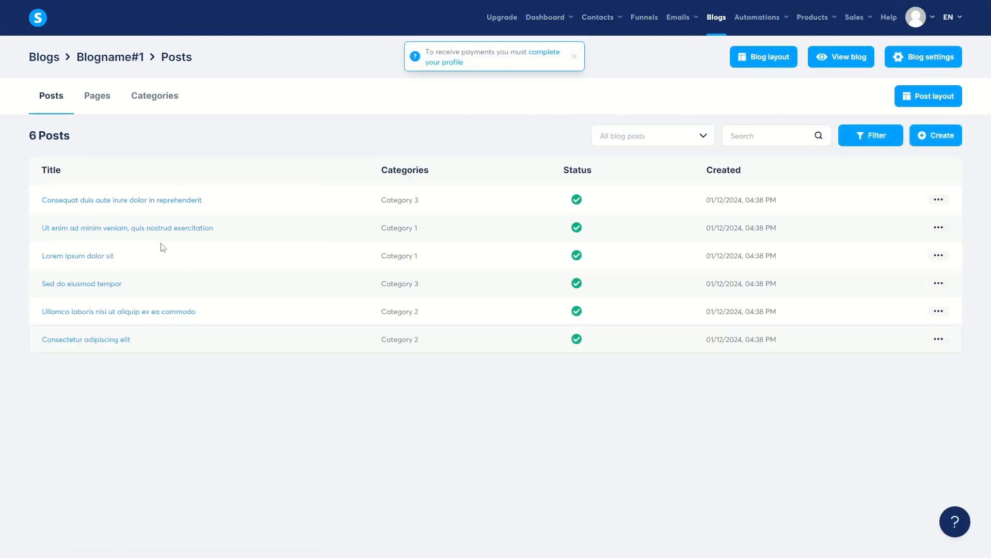
- Create a new blog page named "Terms of Service" with the URL path "term-of-service"
{"action": "left_click", "coordinate": [102, 104]}
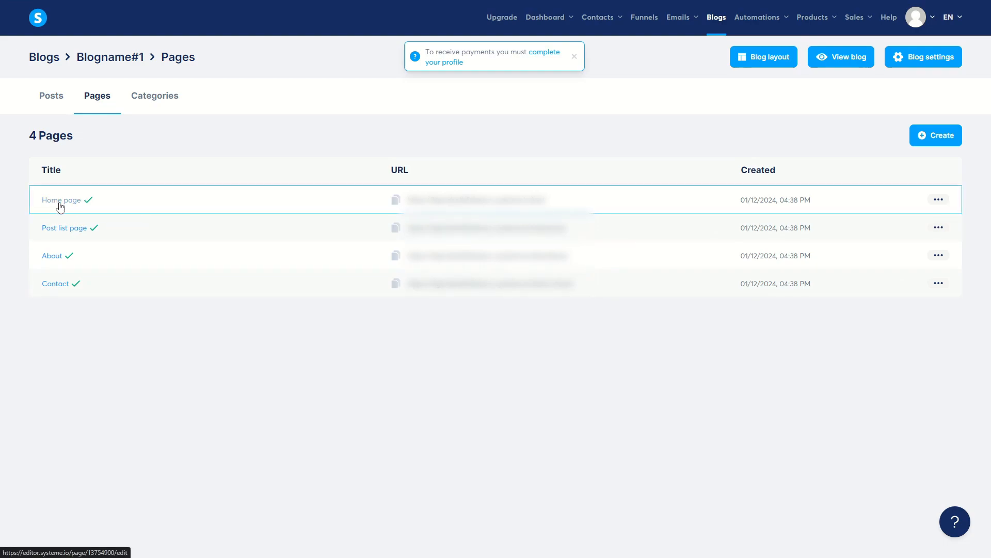
{"action": "left_click", "coordinate": [946, 135]}
{"action": "left_click", "coordinate": [411, 265]}
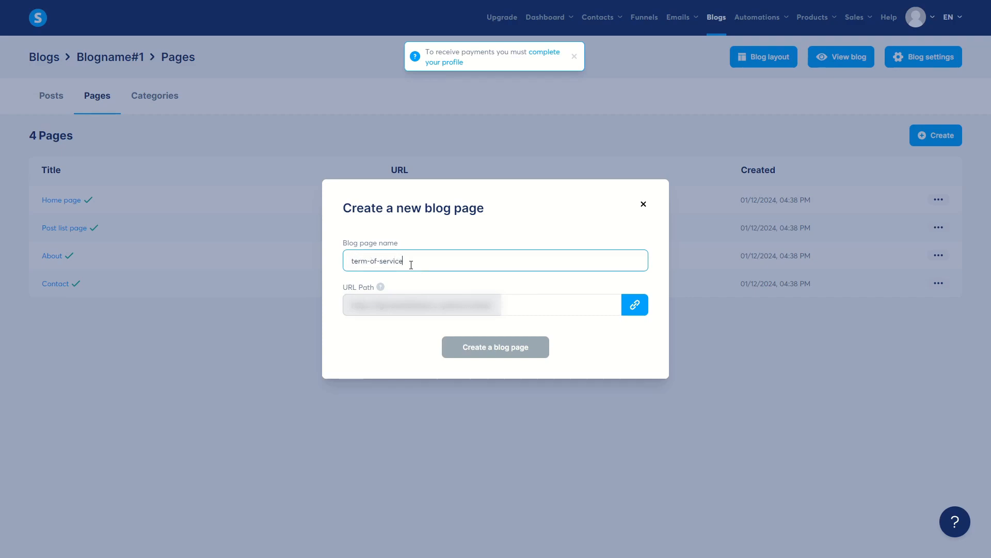
{"action": "type", "text": "term-of-service"}
{"action": "triple_click", "coordinate": [378, 264]}
{"action": "key", "text": "ctrl+c"}
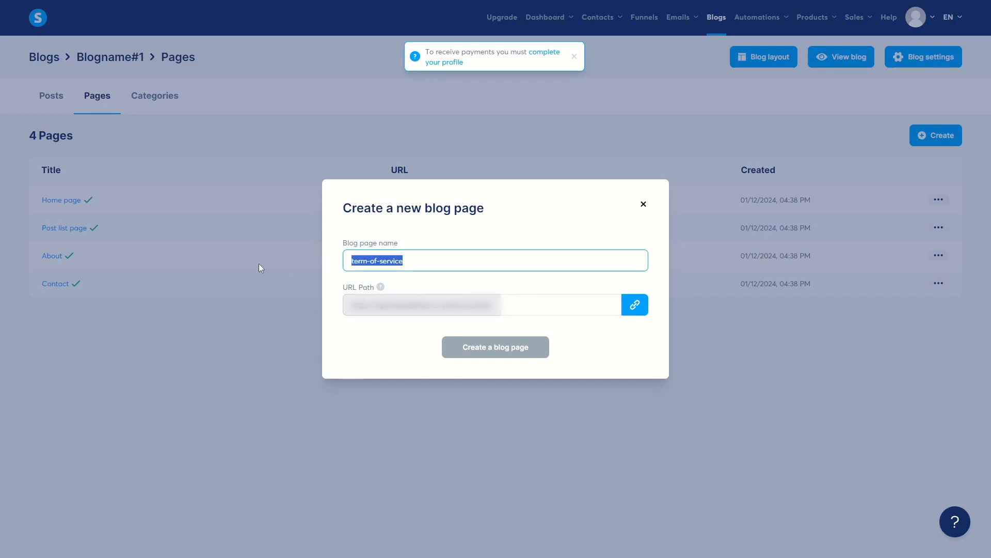
{"action": "key", "text": "BackSpace"}
{"action": "type", "text": "Ter"}
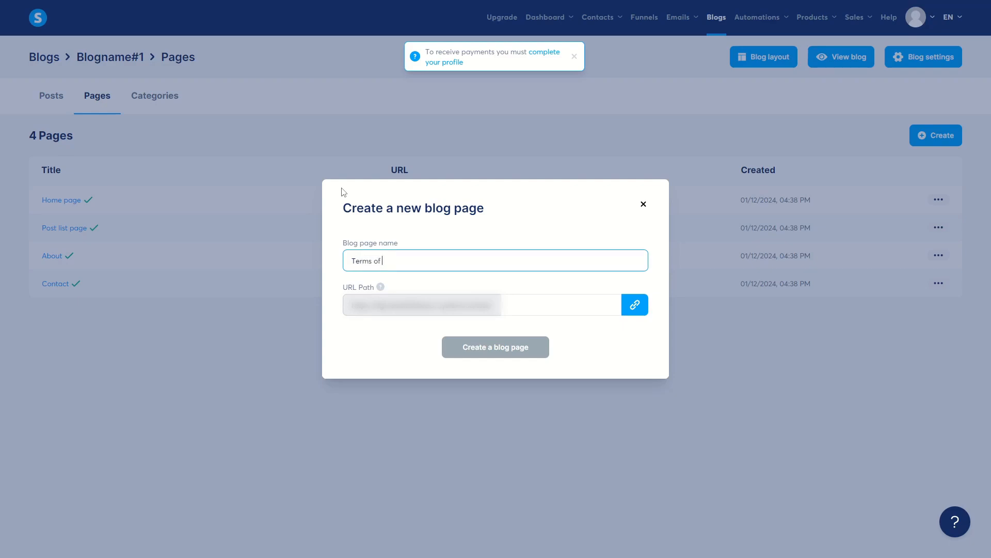
{"action": "left_click", "coordinate": [533, 301]}
{"action": "key", "text": "ctrl+v"}
{"action": "triple_click", "coordinate": [572, 303]}
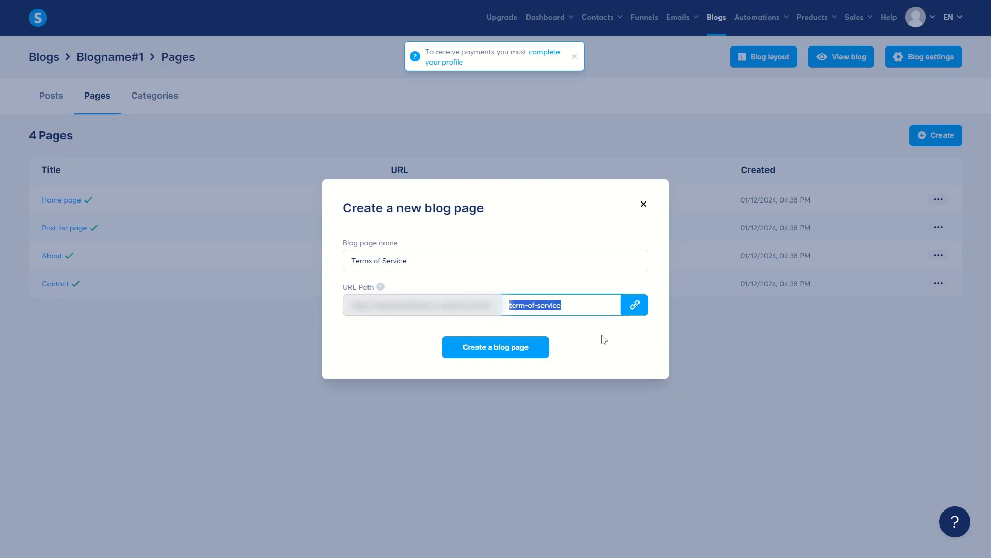
{"action": "left_click", "coordinate": [488, 354]}
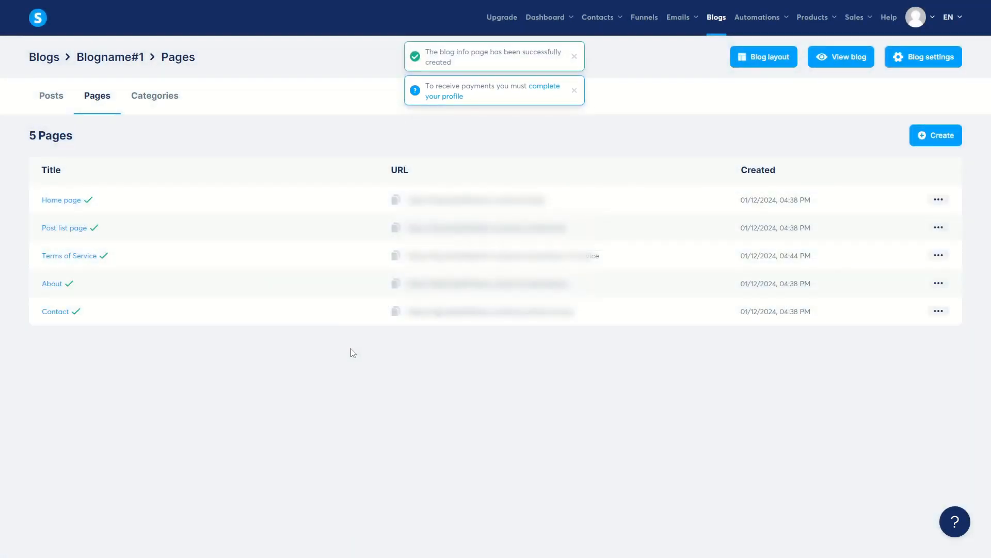
- Open the Terms of Service page and add a text element reading "Insert out terms of service"
{"action": "left_click", "coordinate": [66, 255]}
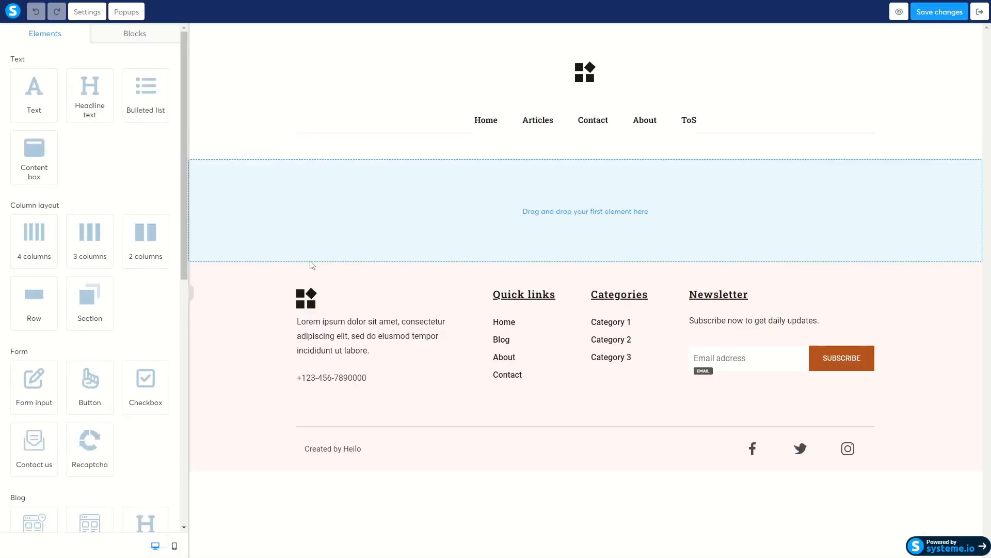
{"action": "left_click_drag", "start_coordinate": [27, 96], "coordinate": [537, 226]}
{"action": "double_click", "coordinate": [511, 201]}
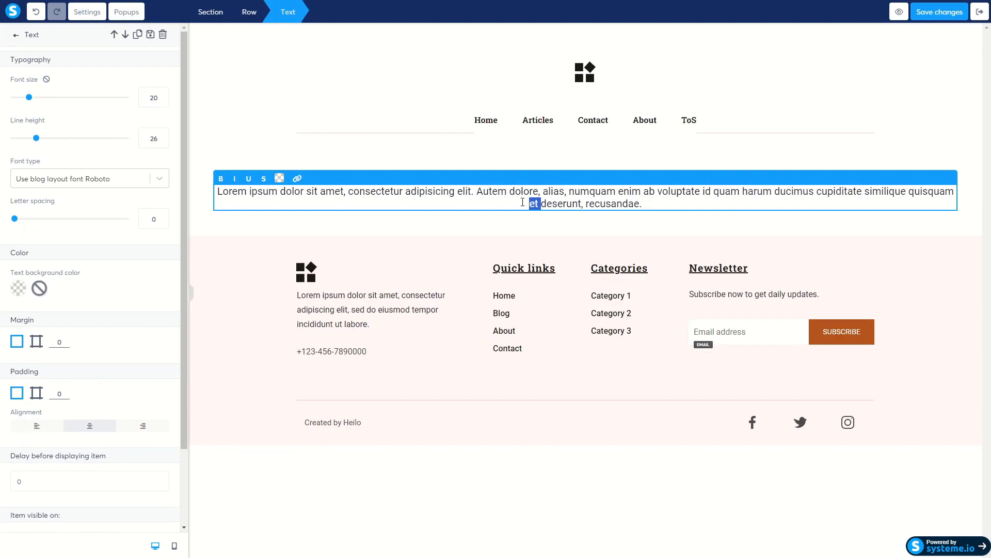
{"action": "left_click_drag", "start_coordinate": [660, 205], "coordinate": [203, 179]}
{"action": "type", "text": "Add"}
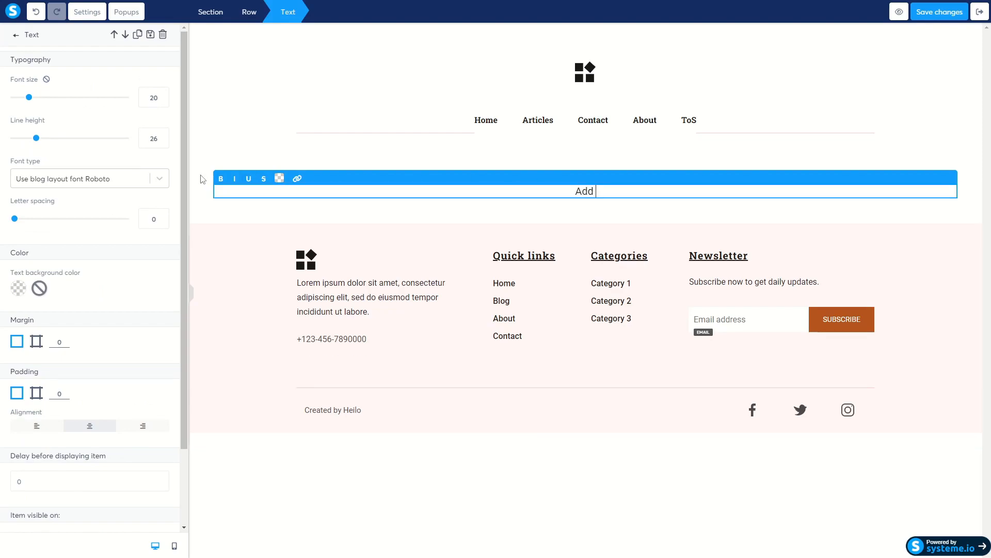
{"action": "key", "text": "BackSpace"}
{"action": "key", "text": "BackSpace"}
{"action": "key", "text": "BackSpace"}
{"action": "type", "text": "Insert out terms of service"}
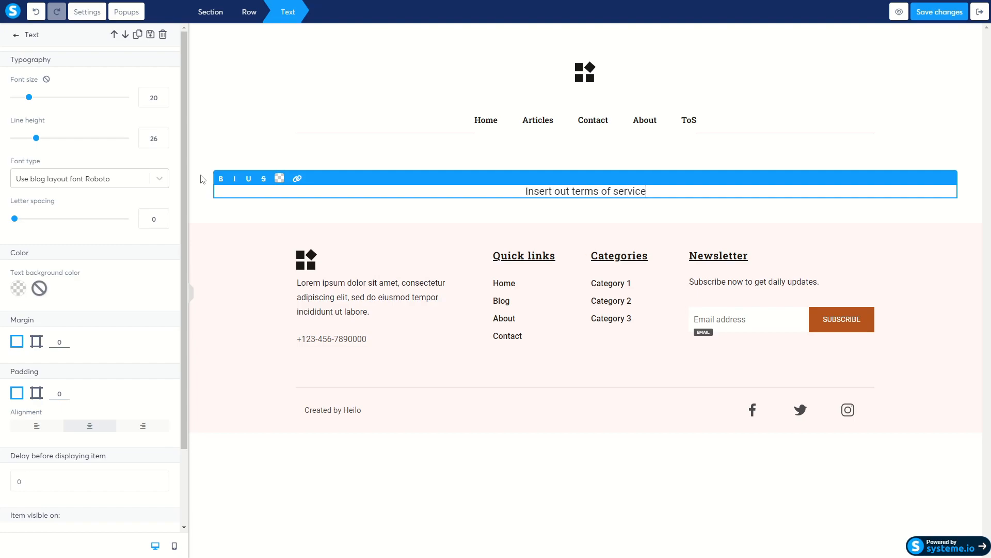
{"action": "left_click", "coordinate": [298, 47]}
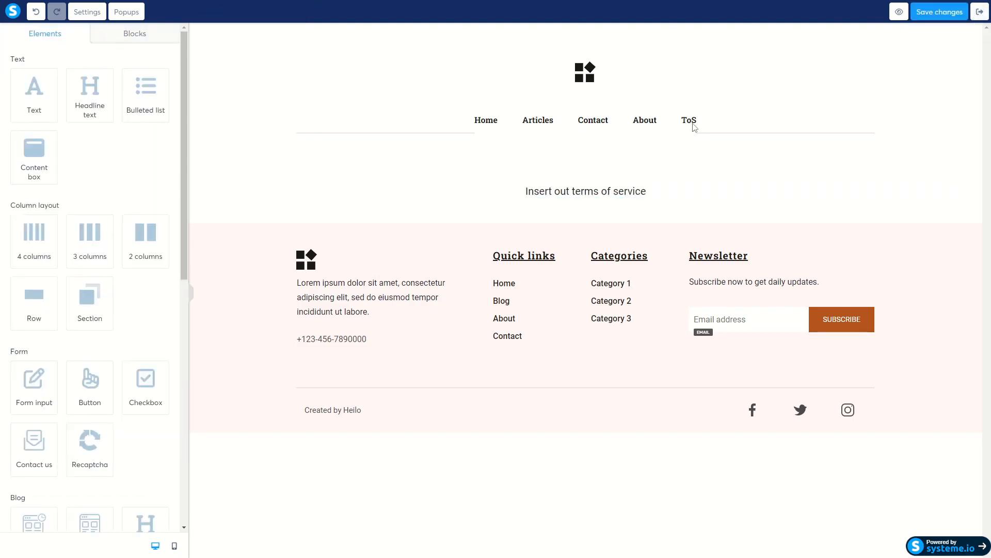
- In the blog layout, link the header menu's ToS item to the Terms of Service page, and save and exit the editor
{"action": "left_click", "coordinate": [982, 12]}
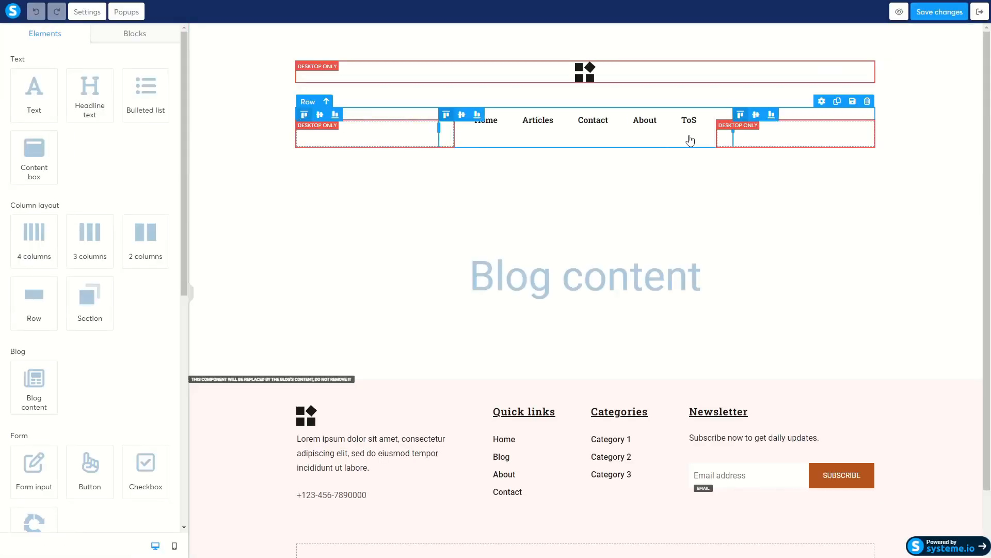
{"action": "left_click", "coordinate": [691, 126]}
{"action": "left_click", "coordinate": [691, 125]}
{"action": "left_click", "coordinate": [691, 126]}
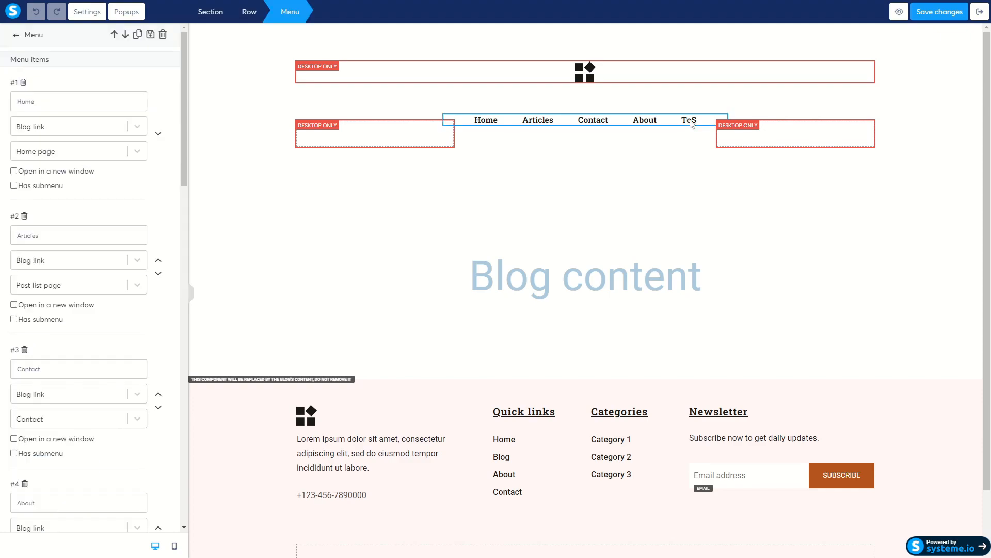
{"action": "scroll", "coordinate": [37, 135], "scroll_direction": "down", "scroll_amount": 15}
{"action": "scroll", "coordinate": [60, 323], "scroll_direction": "up", "scroll_amount": 7}
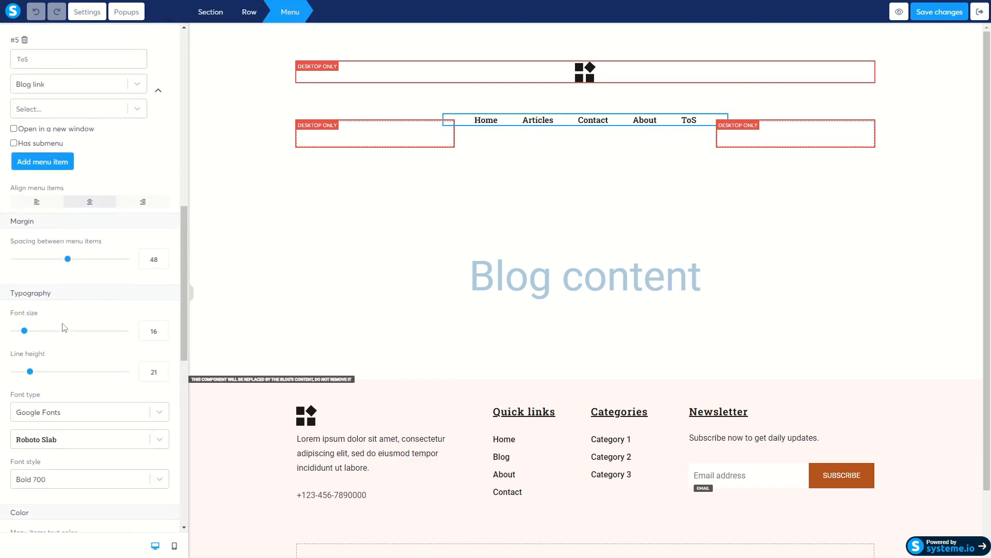
{"action": "scroll", "coordinate": [49, 306], "scroll_direction": "up", "scroll_amount": 2}
{"action": "left_click", "coordinate": [124, 326]}
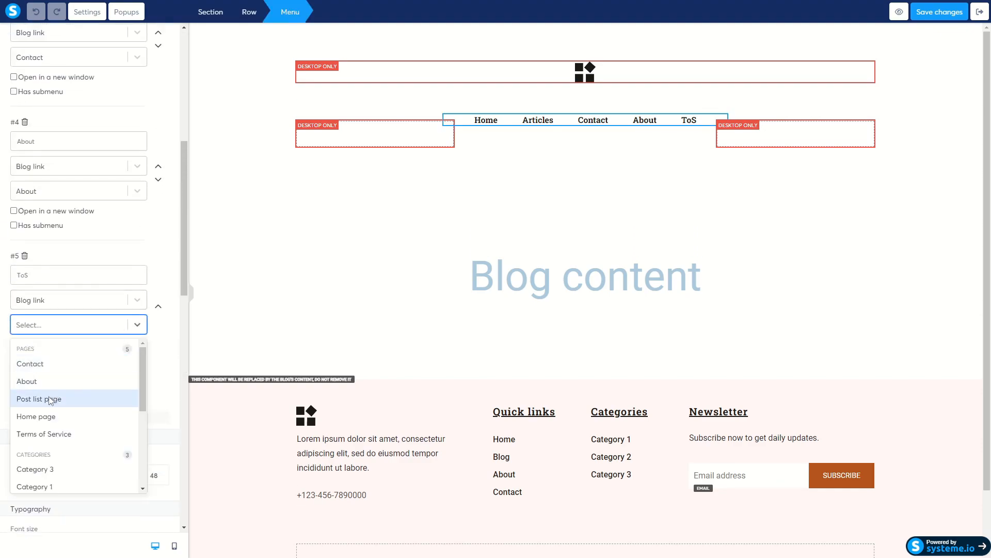
{"action": "left_click", "coordinate": [50, 438]}
{"action": "left_click", "coordinate": [939, 11]}
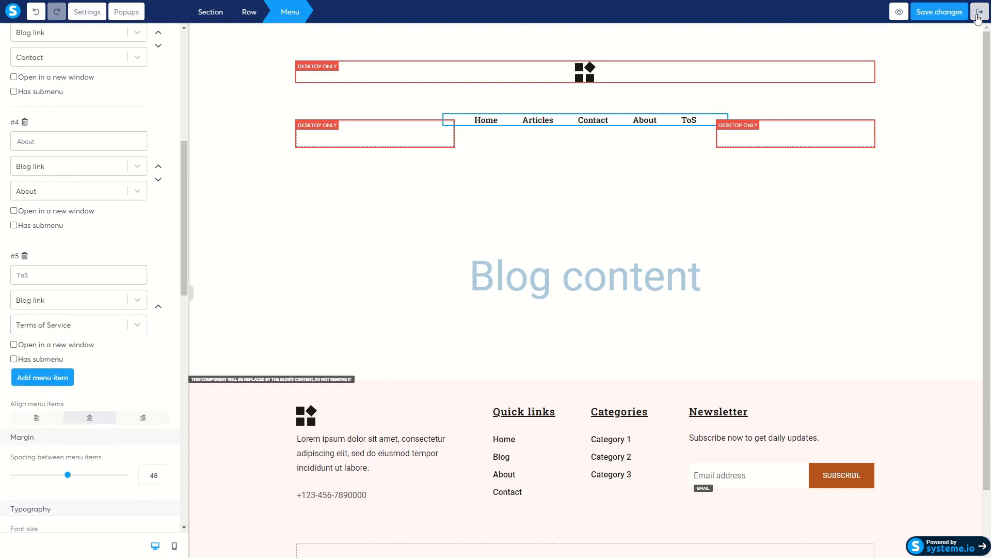
{"action": "left_click", "coordinate": [977, 17]}
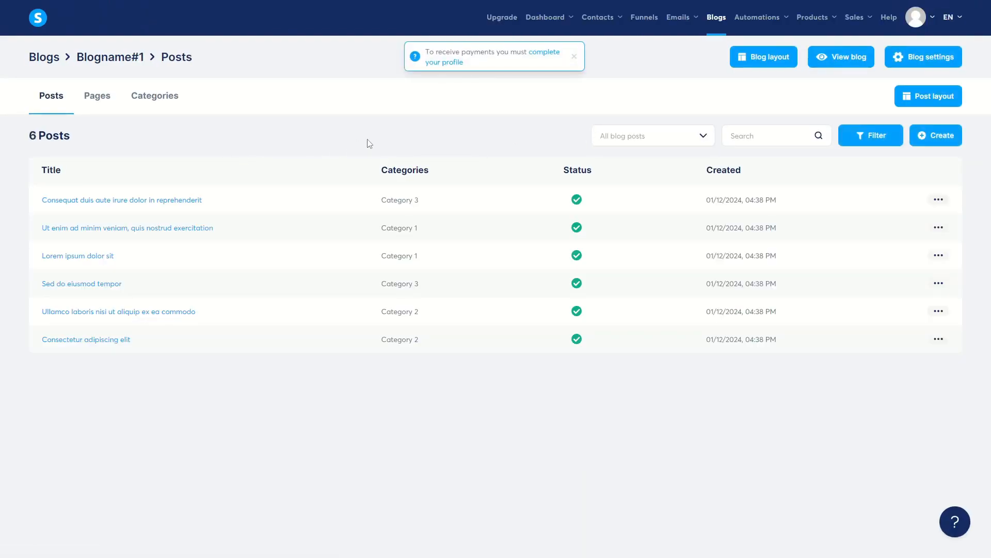
- Review the blog's pages and categories, examining the name, path and SEO fields of Category 1
{"action": "left_click", "coordinate": [99, 98]}
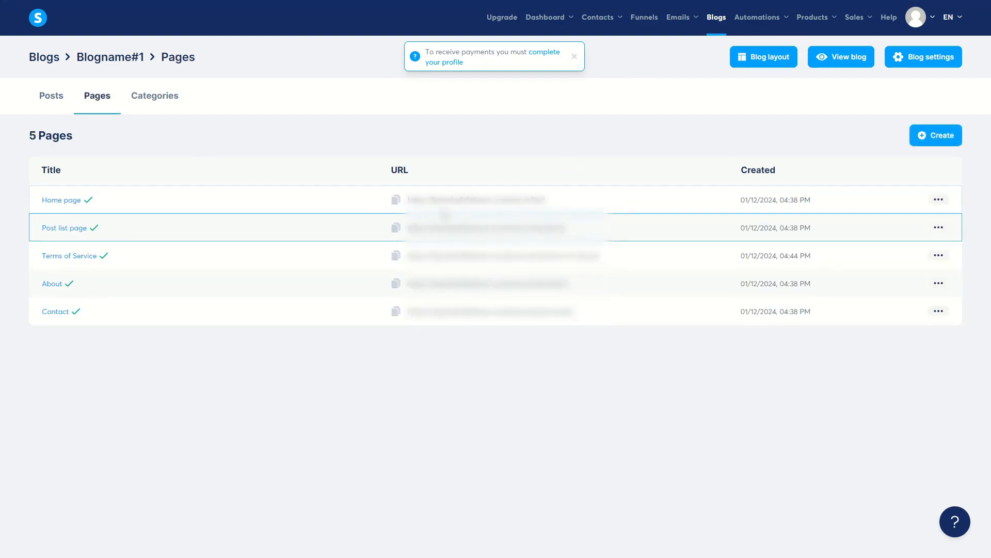
{"action": "left_click", "coordinate": [156, 99]}
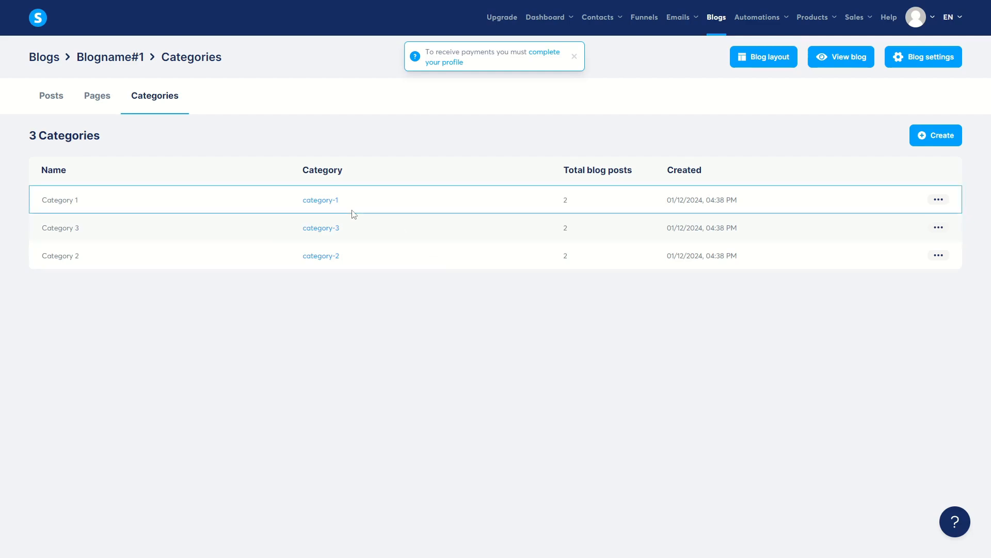
{"action": "left_click", "coordinate": [939, 199]}
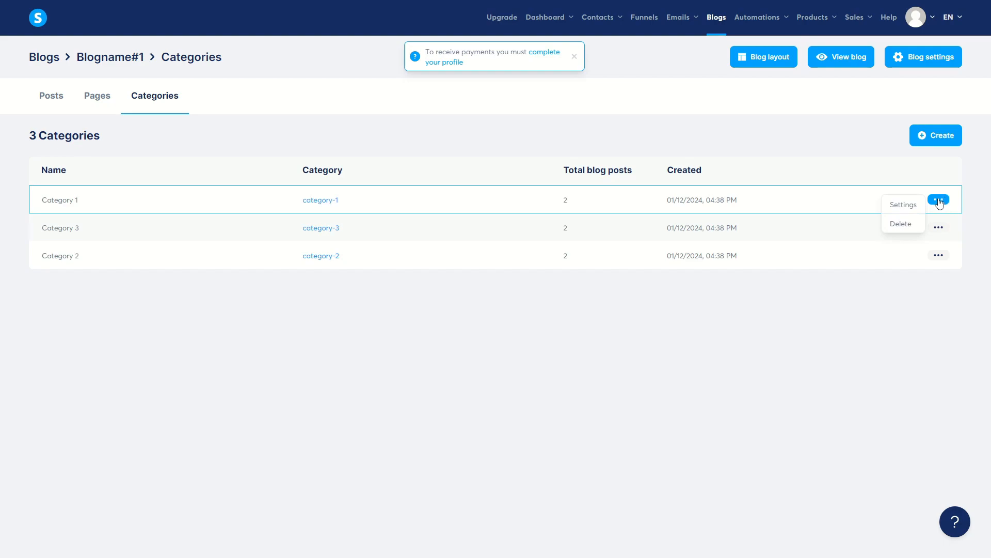
{"action": "left_click", "coordinate": [903, 205]}
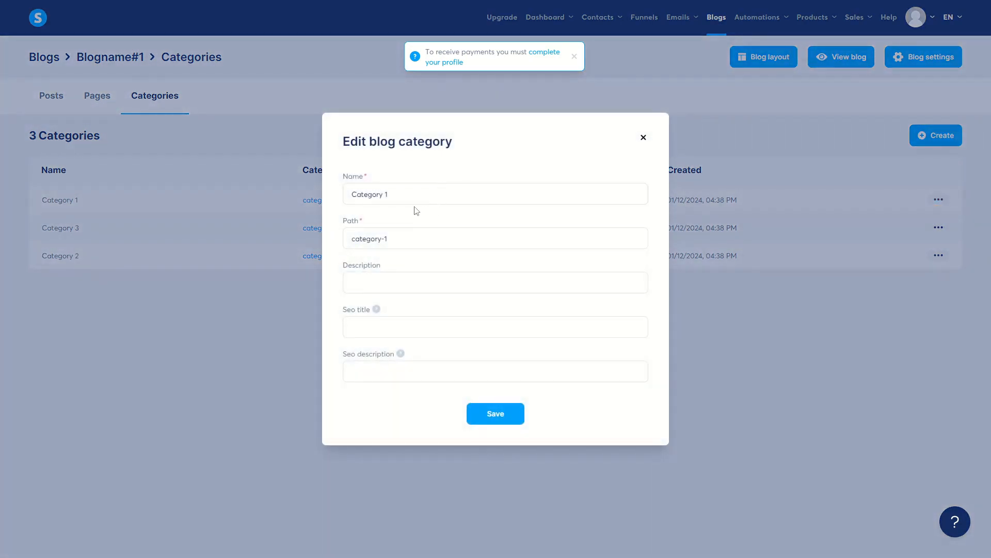
{"action": "left_click_drag", "start_coordinate": [388, 196], "coordinate": [345, 205]}
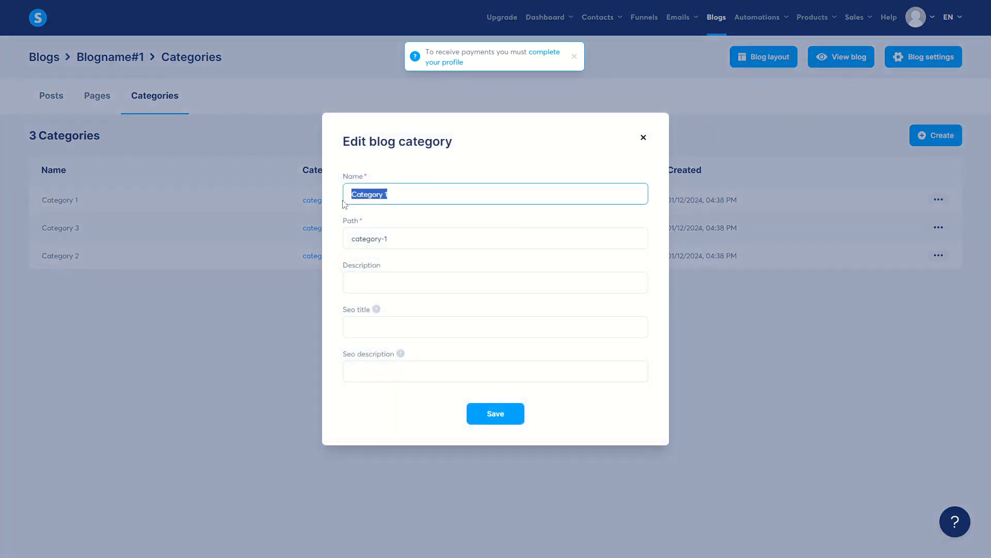
{"action": "key", "text": "Tab"}
{"action": "key", "text": "Tab"}
{"action": "left_click", "coordinate": [374, 311]}
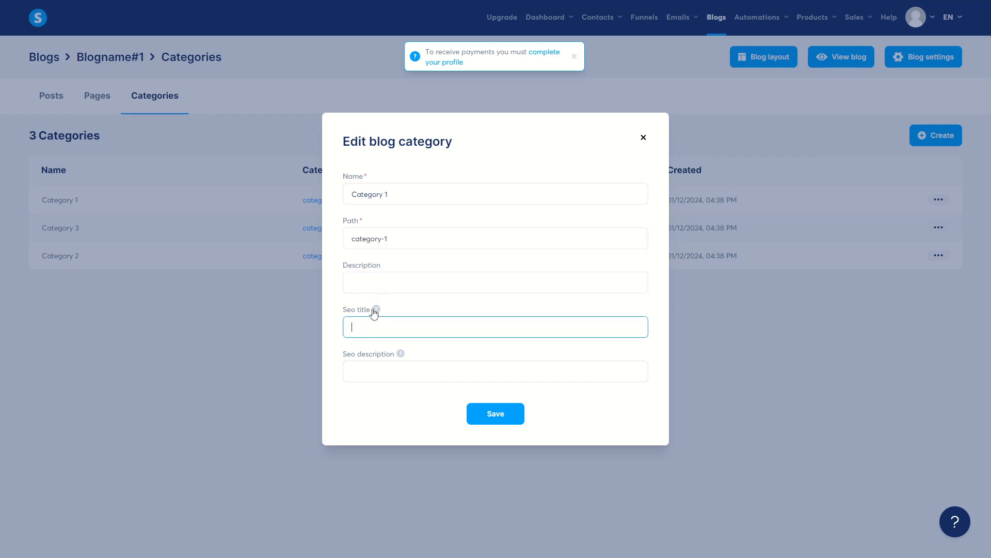
{"action": "left_click", "coordinate": [375, 309]}
{"action": "left_click", "coordinate": [644, 137]}
- Start a new blog category named "Sports" with path "new-sports" and description "Here on this page you can see all our articles about sports"
{"action": "left_click", "coordinate": [945, 136]}
{"action": "left_click", "coordinate": [377, 202]}
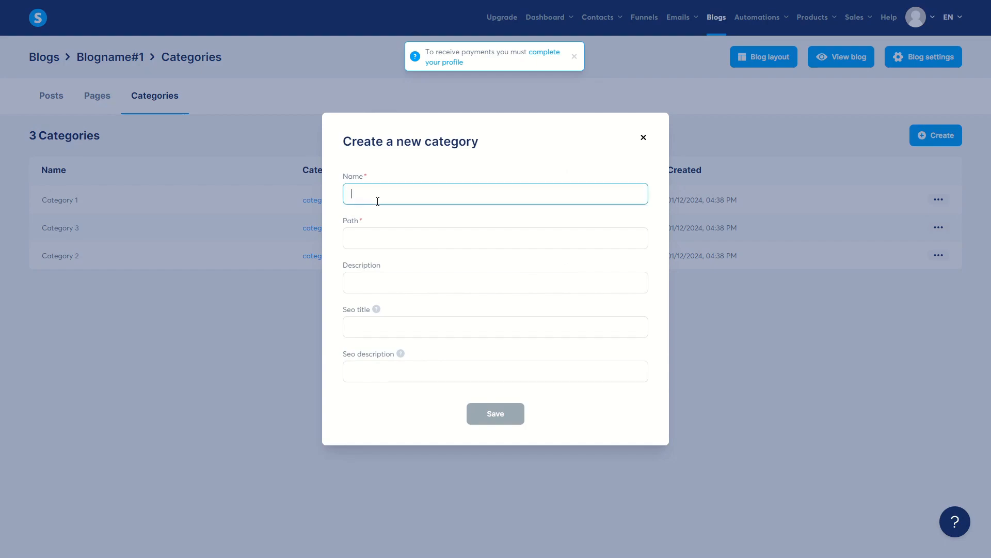
{"action": "type", "text": "Sports"}
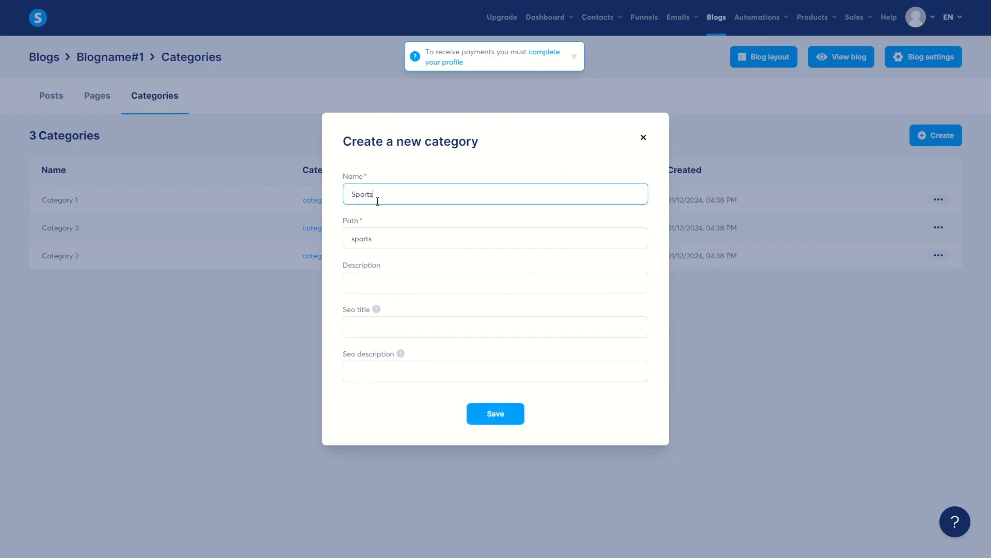
{"action": "key", "text": "Tab"}
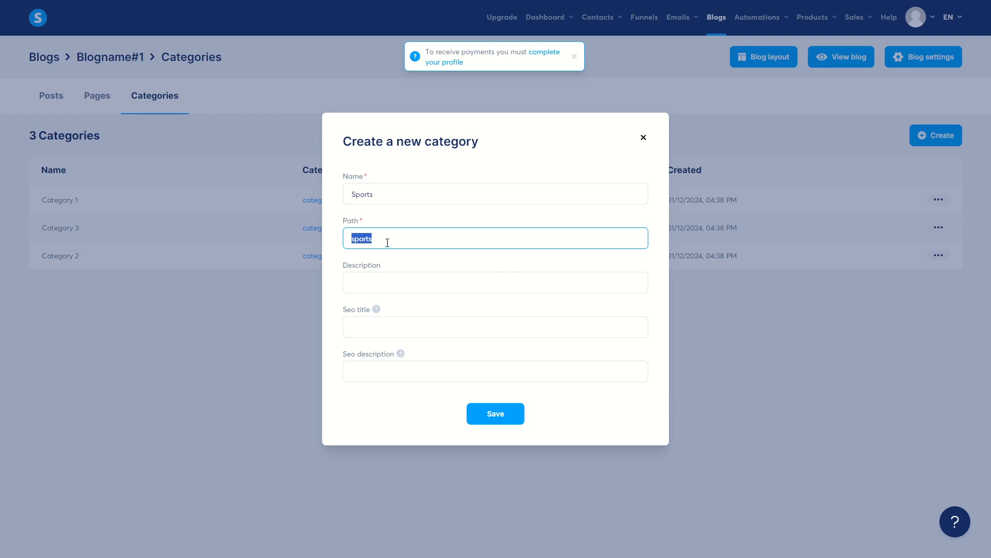
{"action": "type", "text": "new-"}
{"action": "key", "text": "Tab"}
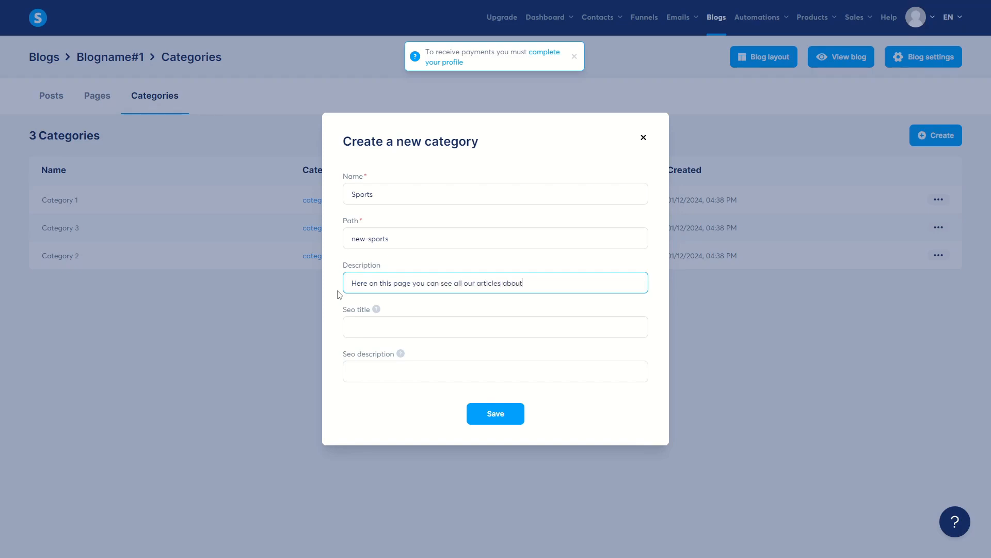
- Set the new category's SEO title to "Best sports articles"
{"action": "left_click", "coordinate": [383, 331]}
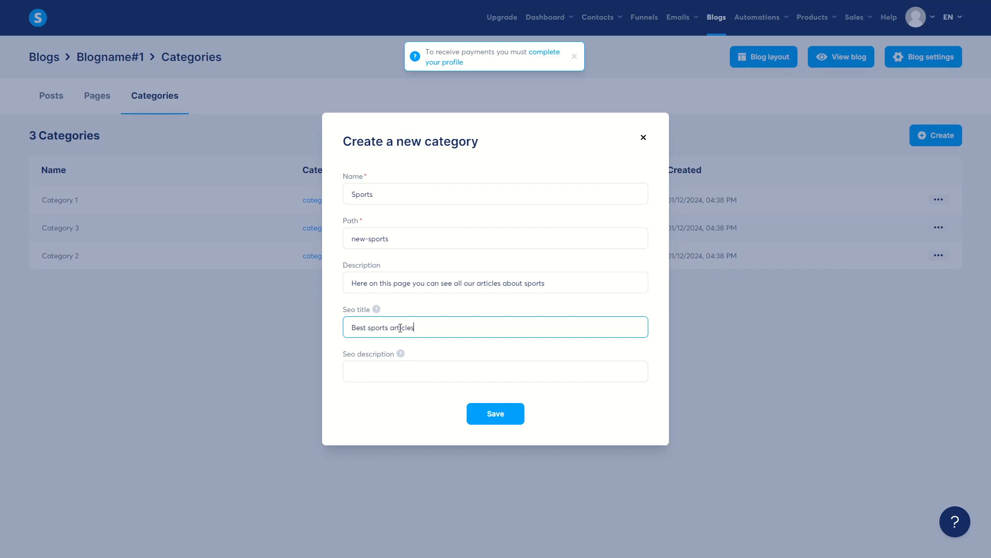
{"action": "triple_click", "coordinate": [374, 323]}
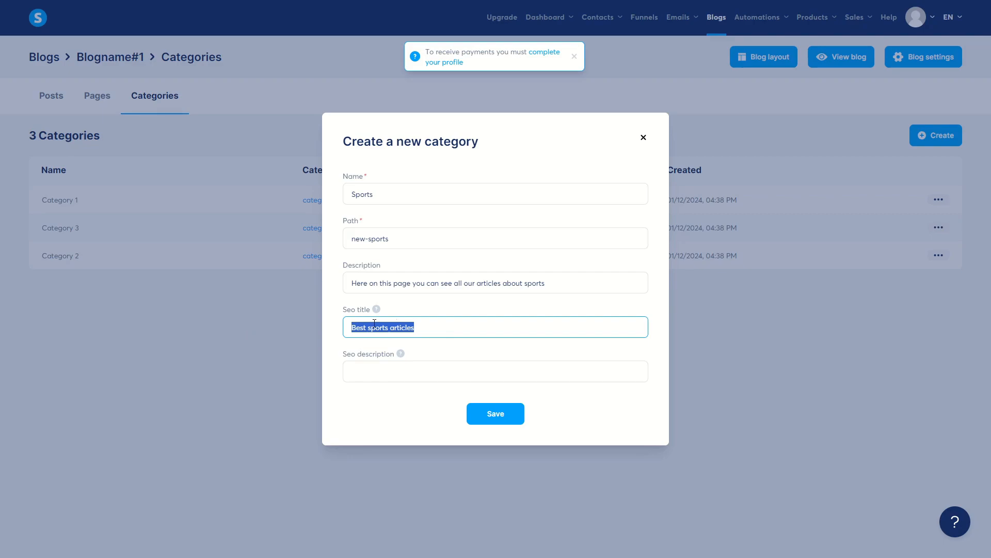
{"action": "left_click", "coordinate": [427, 311]}
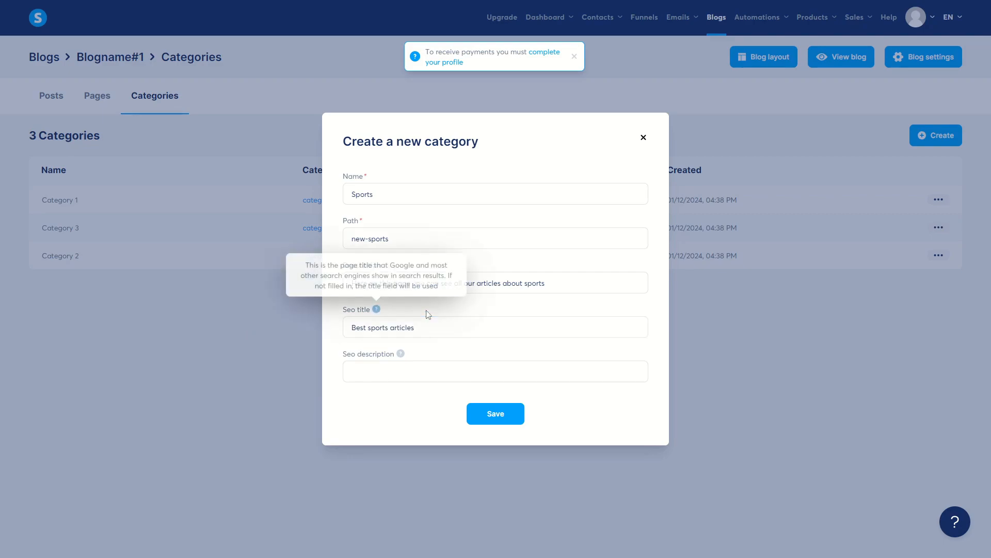
{"action": "left_click", "coordinate": [378, 329]}
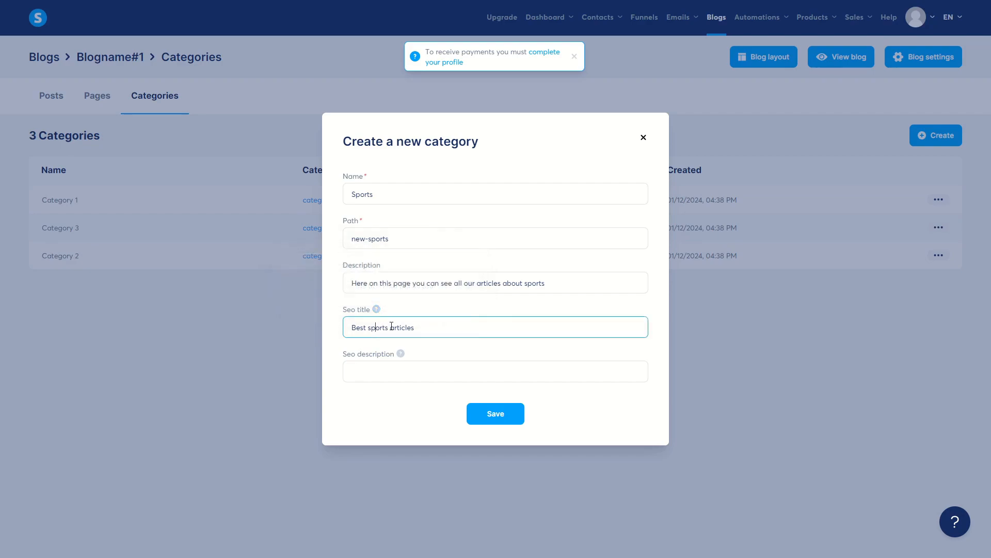
- Enter an SEO description beginning "Here you will find our best sports" and save the Sports category
{"action": "left_click", "coordinate": [387, 363]}
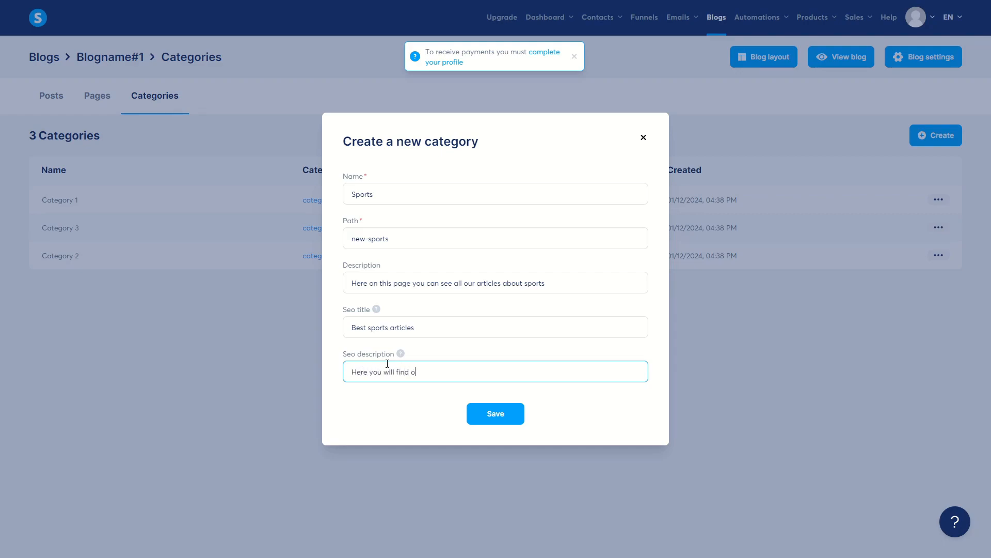
{"action": "type", "text": "Here you will find our best sports artil"}
{"action": "key", "text": "BackSpace"}
{"action": "type", "text": "clke"}
{"action": "left_click", "coordinate": [491, 423]}
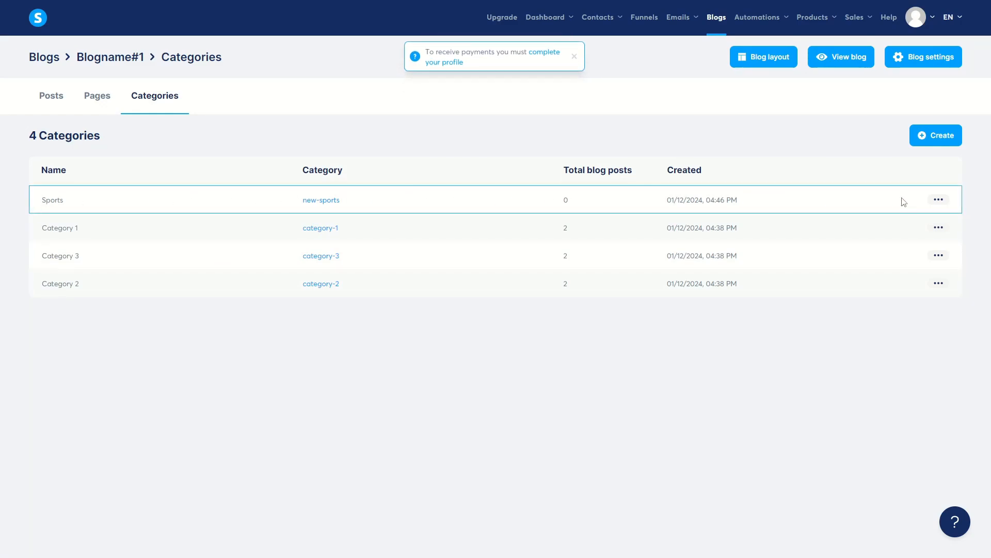
- Go to the blog's posts and view the published blog, examining its home page from header to footer
{"action": "left_click", "coordinate": [48, 97]}
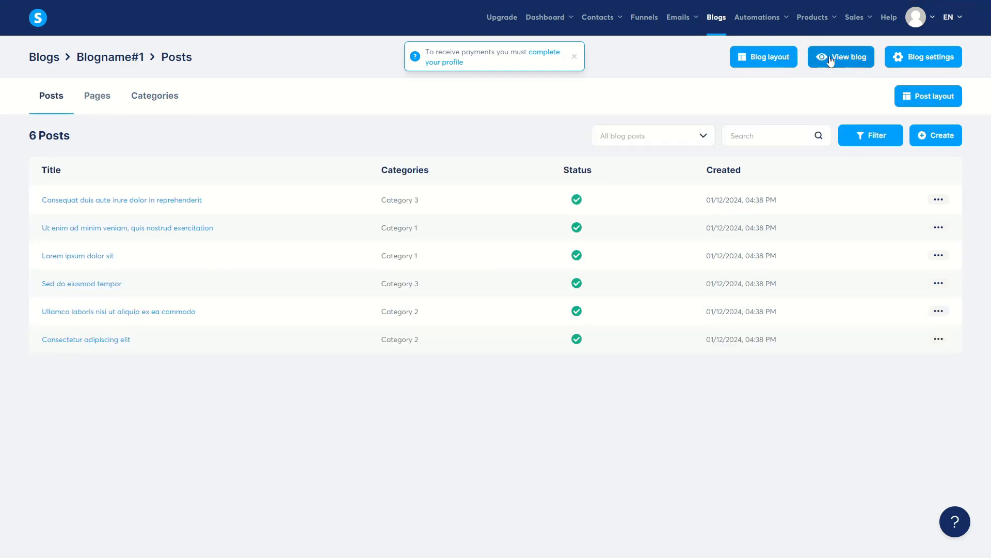
{"action": "right_click", "coordinate": [846, 61]}
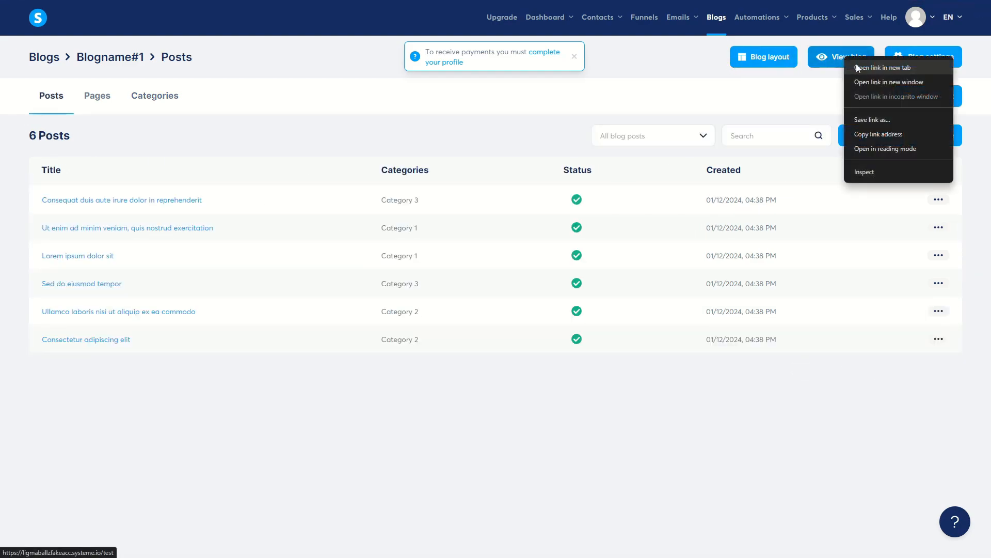
{"action": "left_click", "coordinate": [417, 429]}
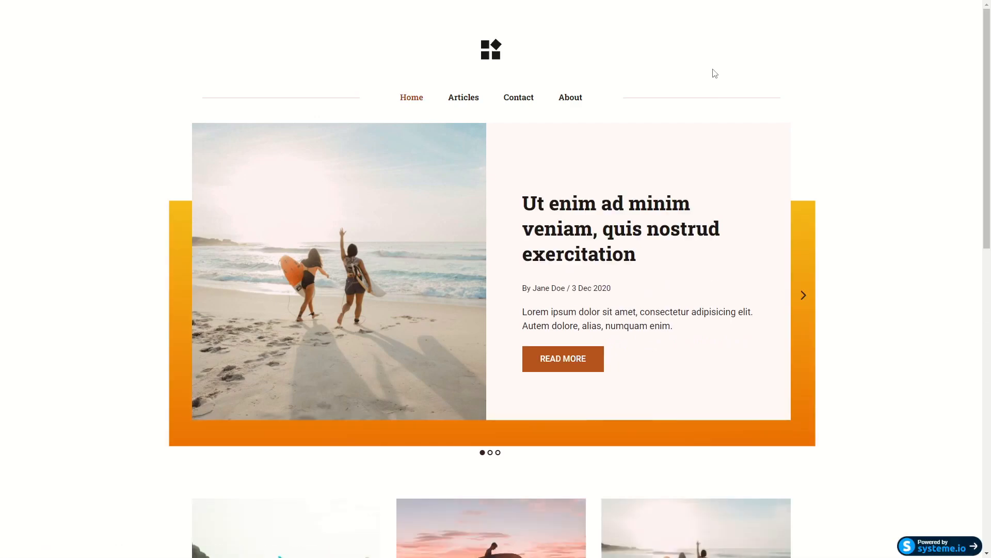
{"action": "key", "text": "ctrl+w"}
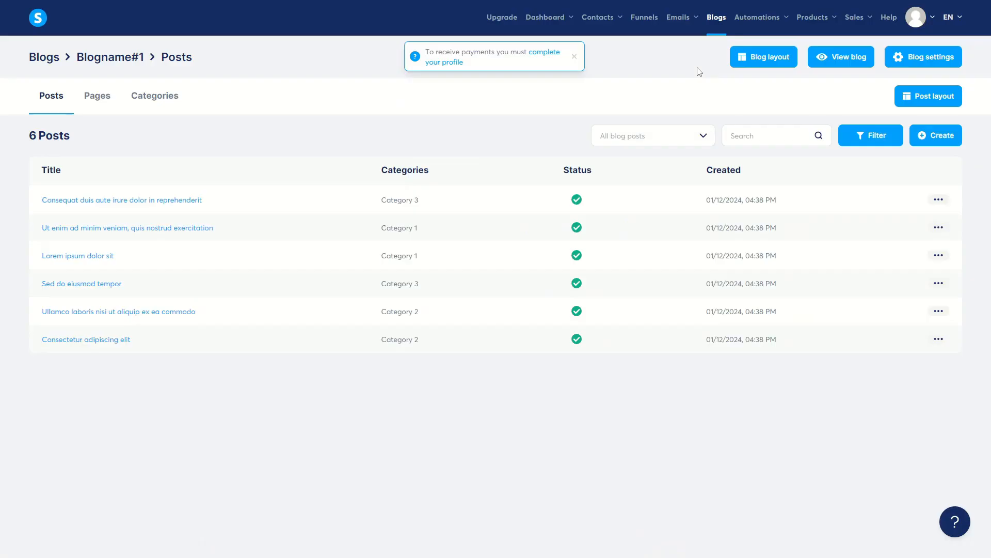
{"action": "left_click", "coordinate": [841, 63]}
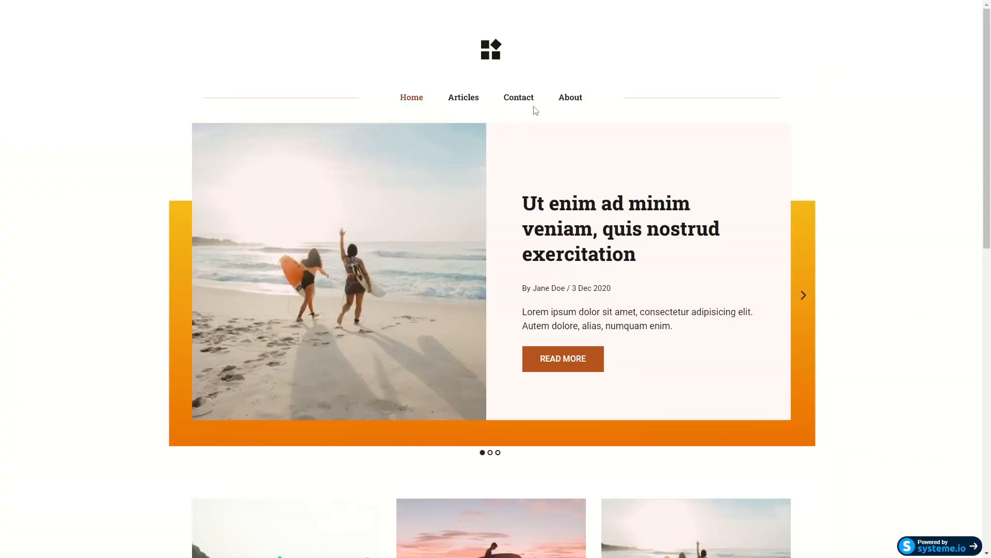
{"action": "scroll", "coordinate": [564, 271], "scroll_direction": "down", "scroll_amount": 10}
{"action": "scroll", "coordinate": [564, 271], "scroll_direction": "down", "scroll_amount": 2}
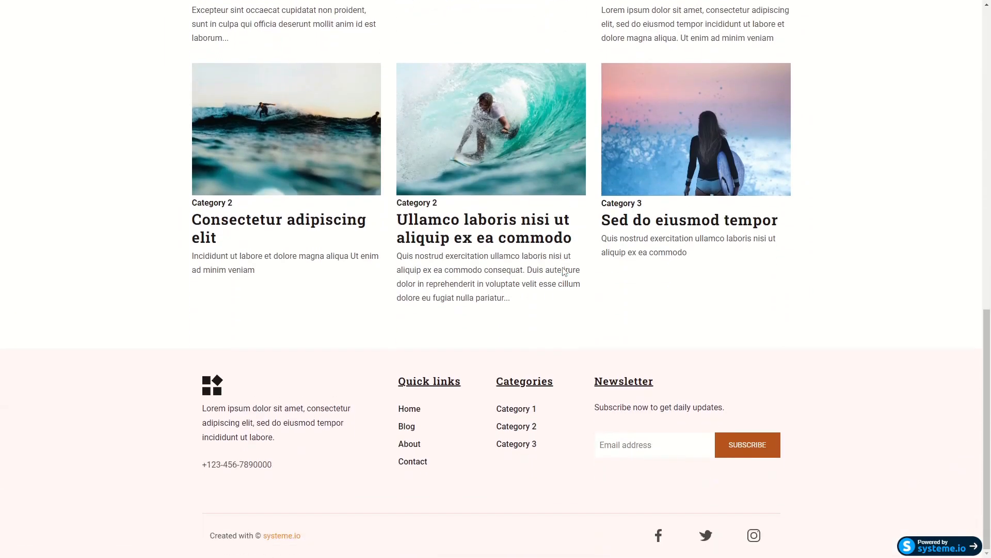
{"action": "scroll", "coordinate": [563, 268], "scroll_direction": "up", "scroll_amount": 13}
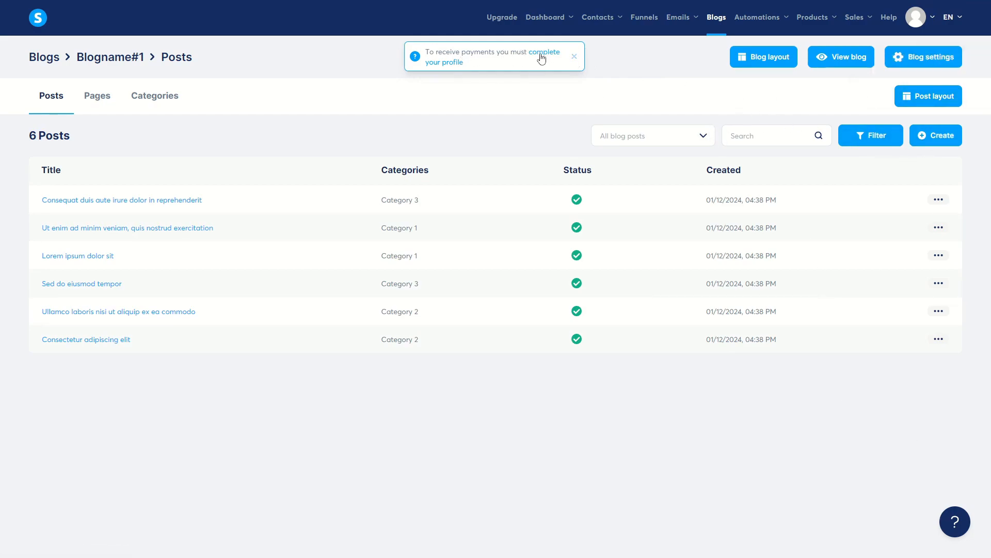
- Review the blog's lists of pages and posts
{"action": "left_click", "coordinate": [96, 96]}
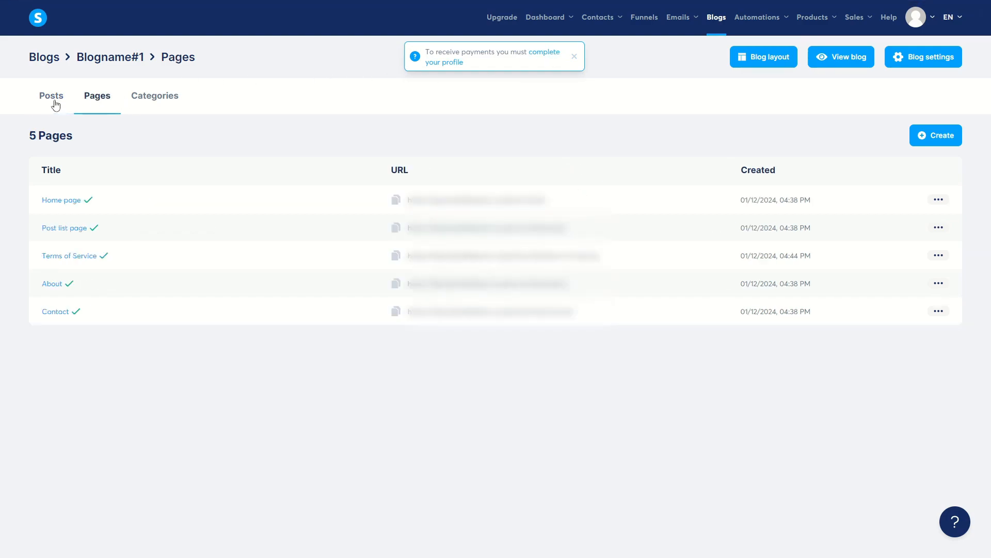
{"action": "left_click", "coordinate": [55, 103]}
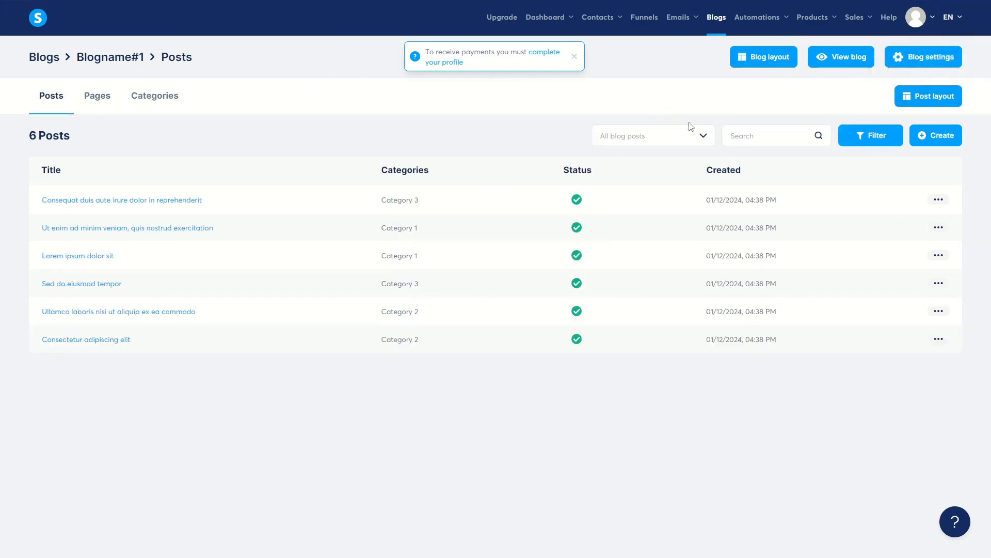
{"action": "left_click", "coordinate": [105, 107]}
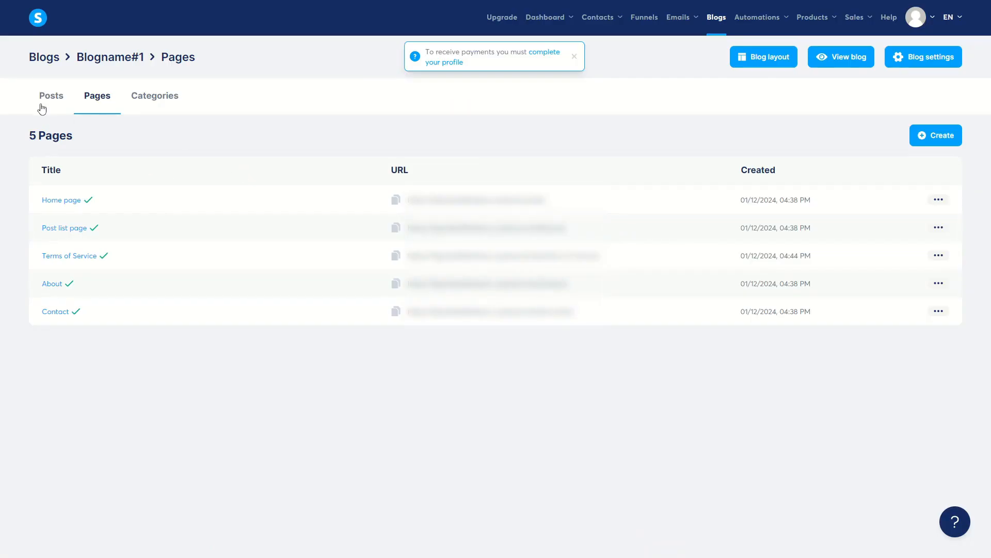
{"action": "left_click", "coordinate": [57, 98]}
- Return to the blogs overview, check the actions available for Blogname#1, and copy its home page URL
{"action": "left_click", "coordinate": [53, 61]}
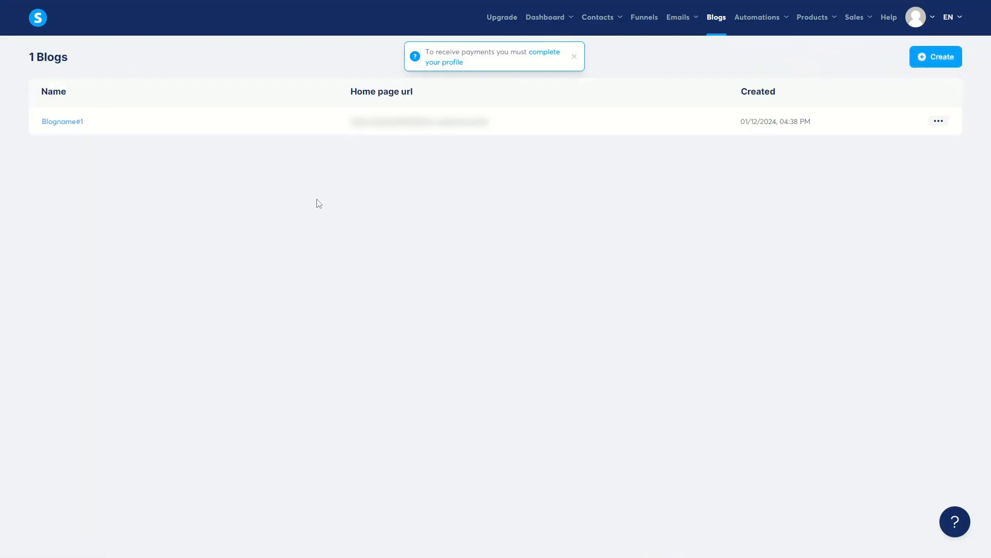
{"action": "left_click", "coordinate": [942, 126]}
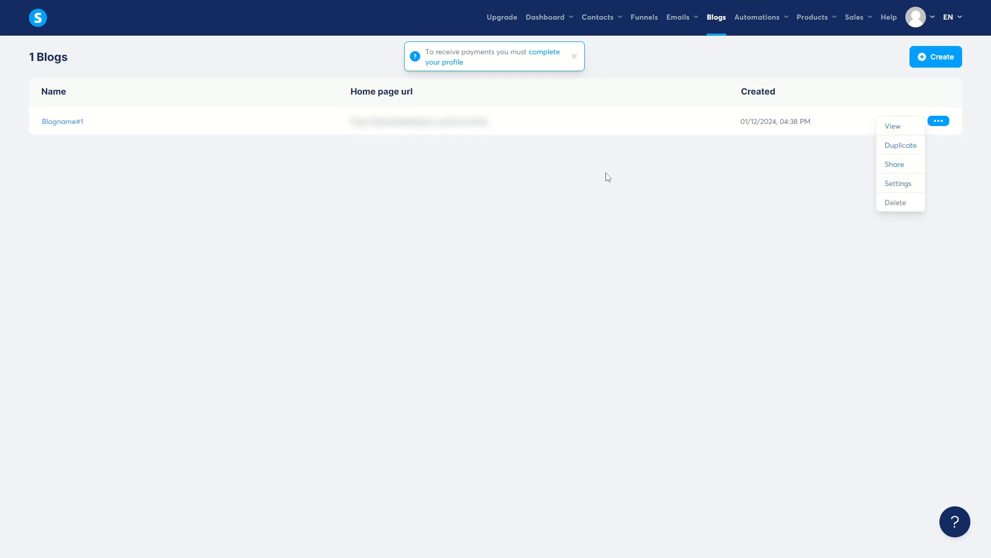
{"action": "left_click_drag", "start_coordinate": [349, 121], "coordinate": [497, 129]}
{"action": "left_click", "coordinate": [545, 200]}
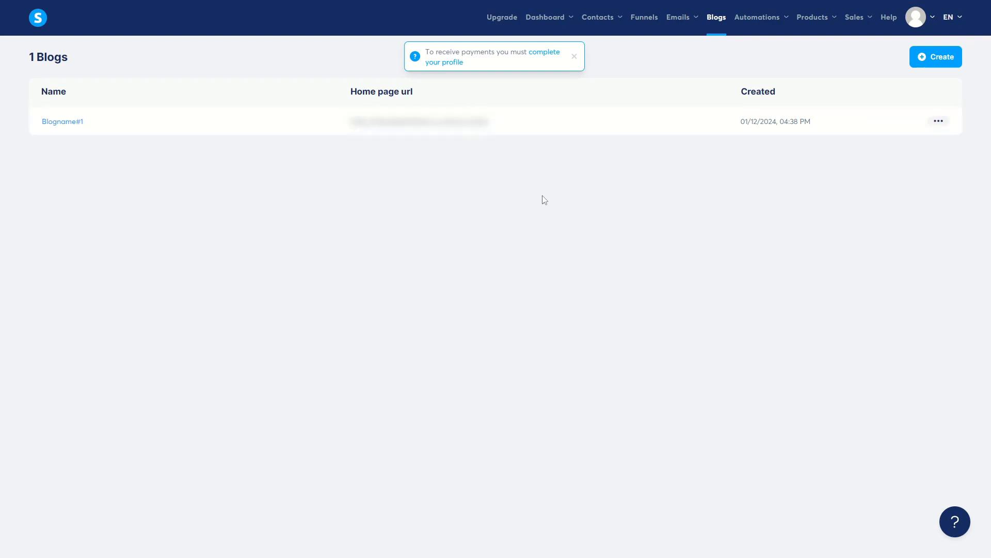
- Open the copied home page URL in a new browser tab, inspect the public blog, and return to the blogs overview
{"action": "key", "text": "F11"}
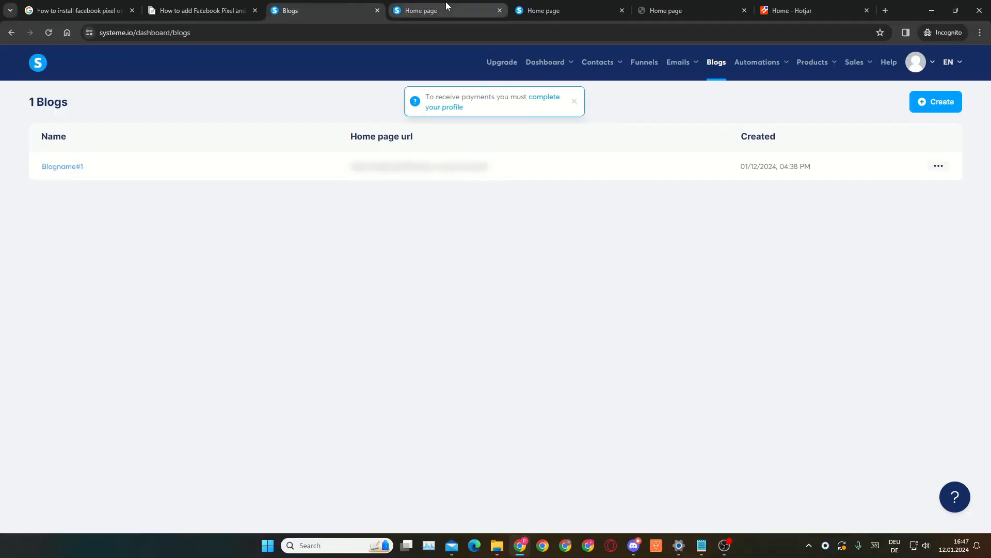
{"action": "left_click", "coordinate": [885, 10]}
{"action": "key", "text": "ctrl+v"}
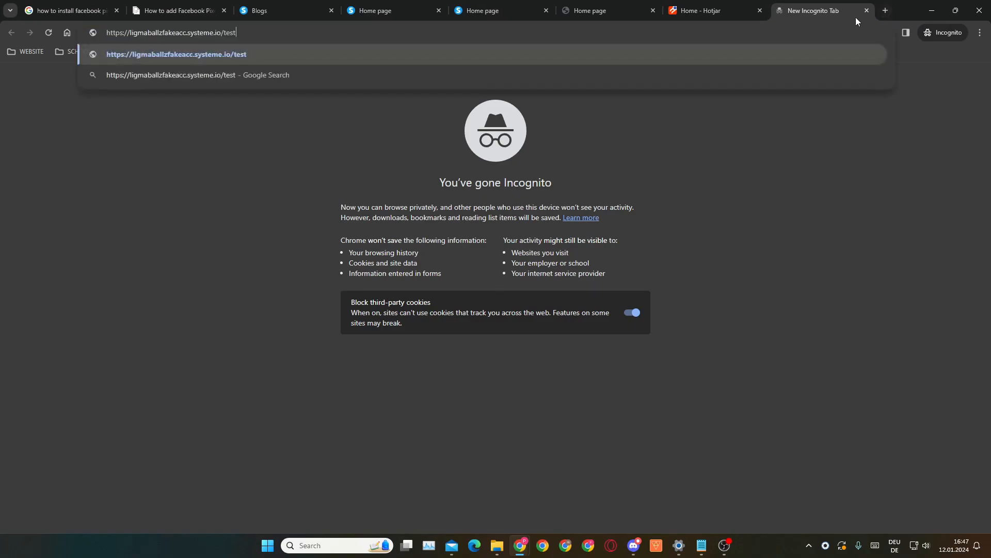
{"action": "key", "text": "Return"}
{"action": "key", "text": "F11"}
{"action": "scroll", "coordinate": [594, 118], "scroll_direction": "up", "scroll_amount": 13}
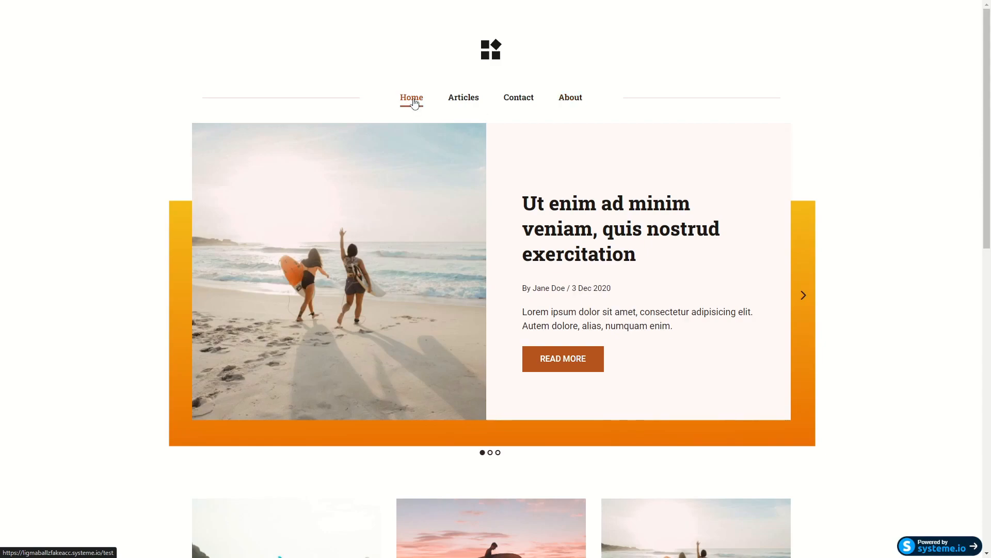
{"action": "key", "text": "ctrl+w"}
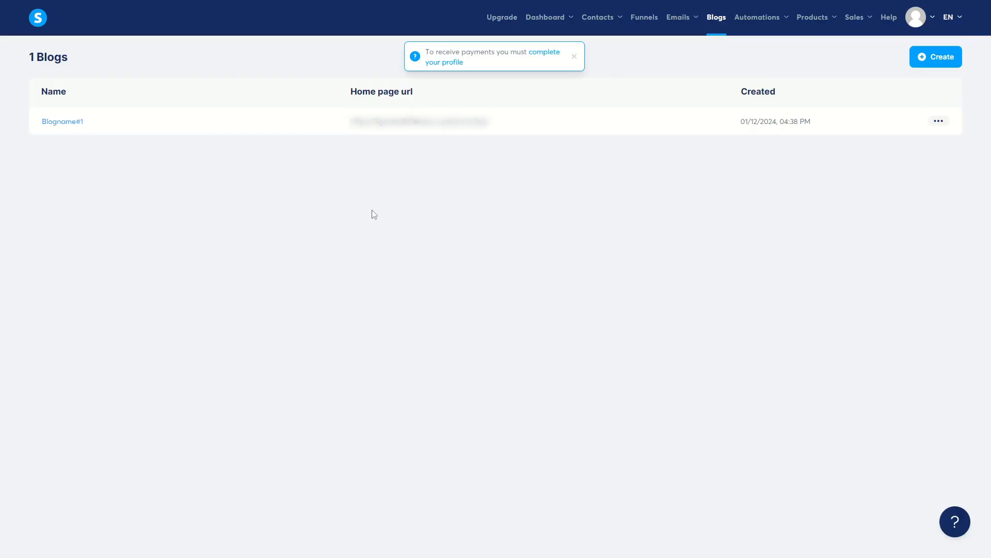